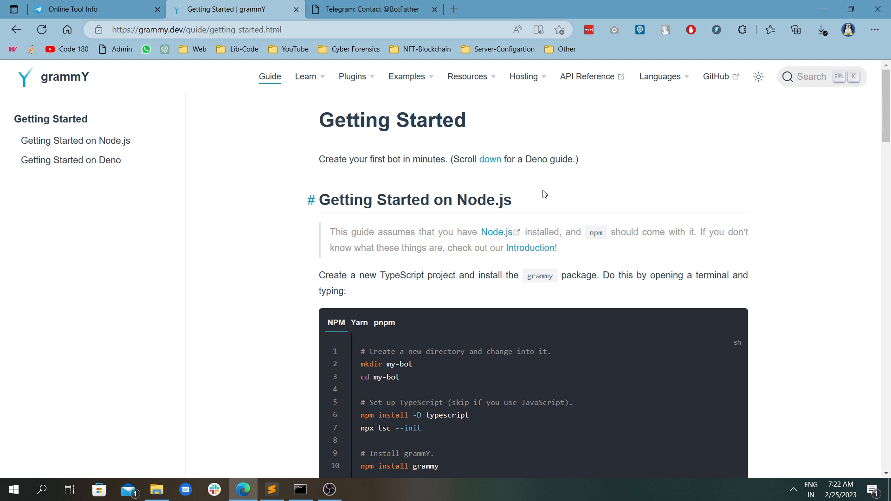
scroll(543, 194, "down", 3)
scroll(543, 190, "up", 2)
scroll(542, 190, "up", 1)
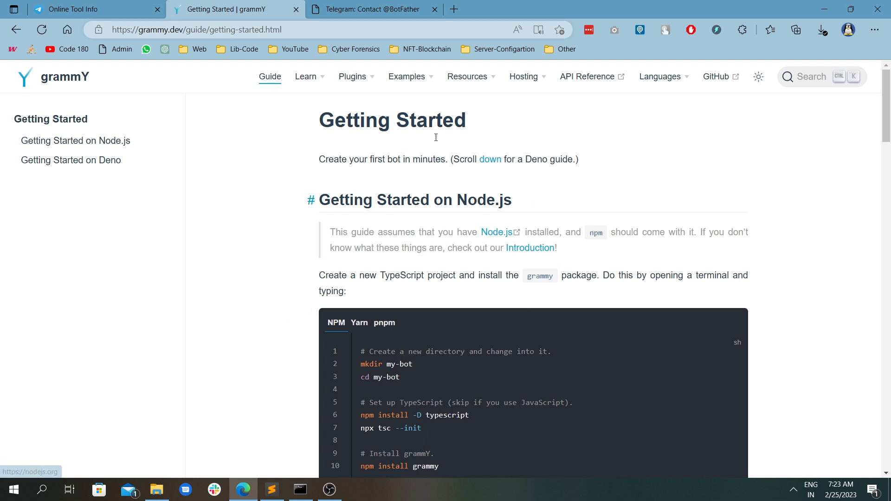
- Peek at the BotFather page, return to the grammY guide, then switch to the Online Tool Info bot chat
left_click(365, 9)
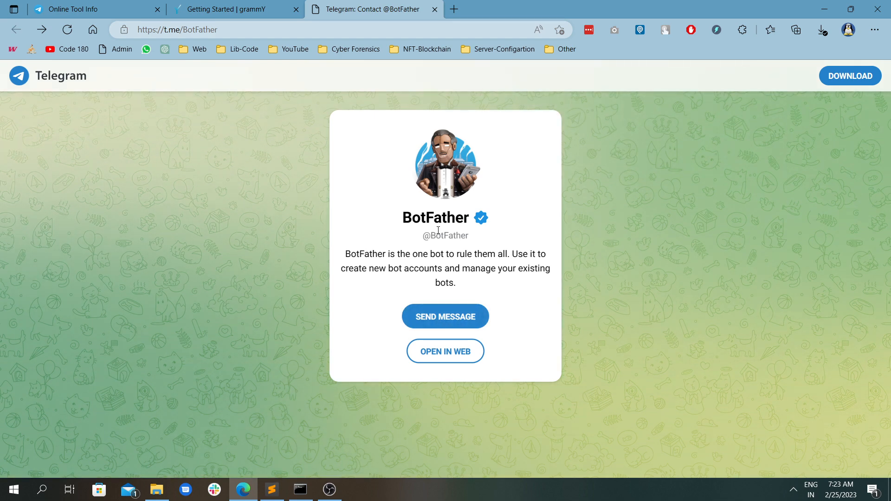
left_click(230, 10)
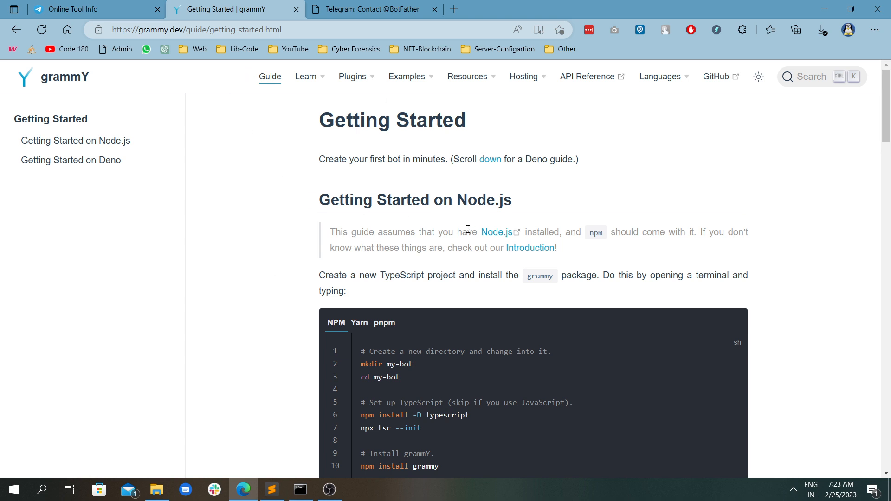
left_click(131, 6)
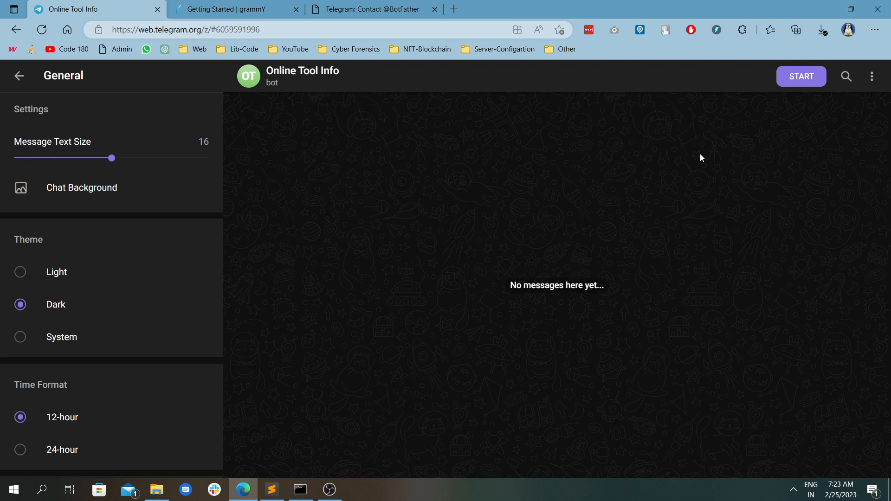
- Start the bot, send it Hello to get the Like And Subscribe reply, then switch to main.js
left_click(787, 84)
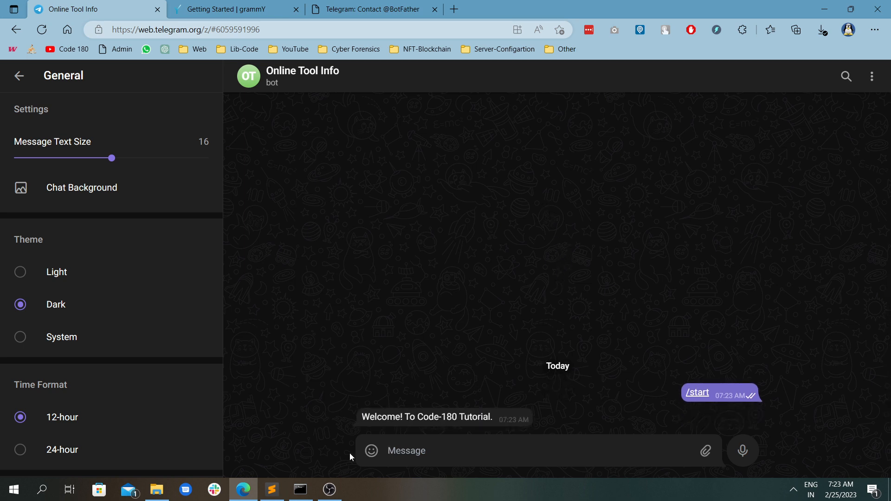
left_click_drag(361, 418, 494, 419)
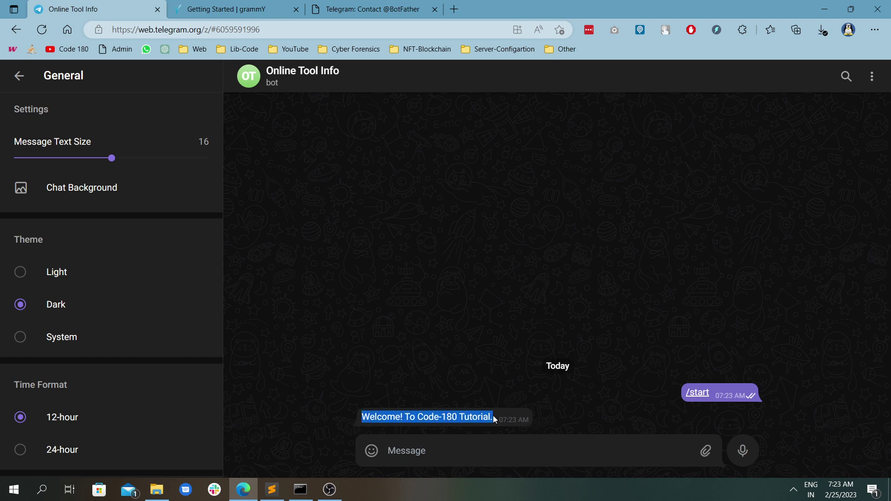
left_click(521, 295)
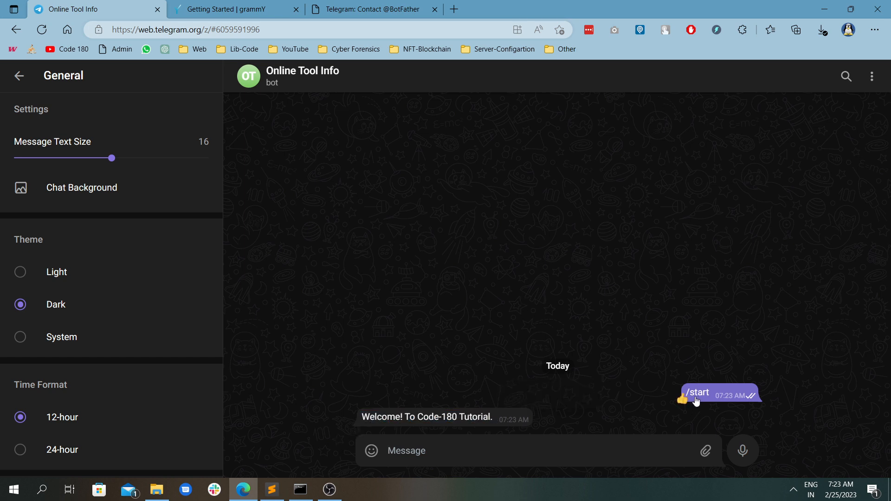
left_click(445, 449)
type("Heelo")
key("BackSpace")
key("BackSpace")
key("BackSpace")
type("llo")
key("Return")
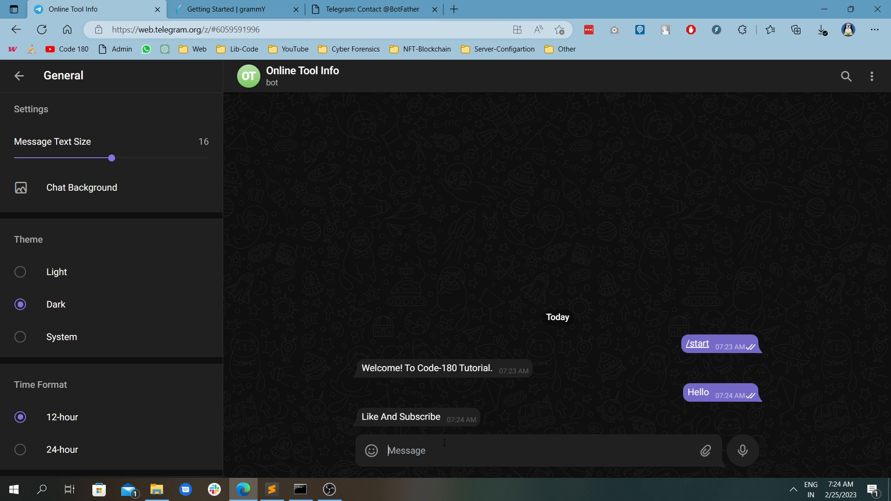
left_click(272, 489)
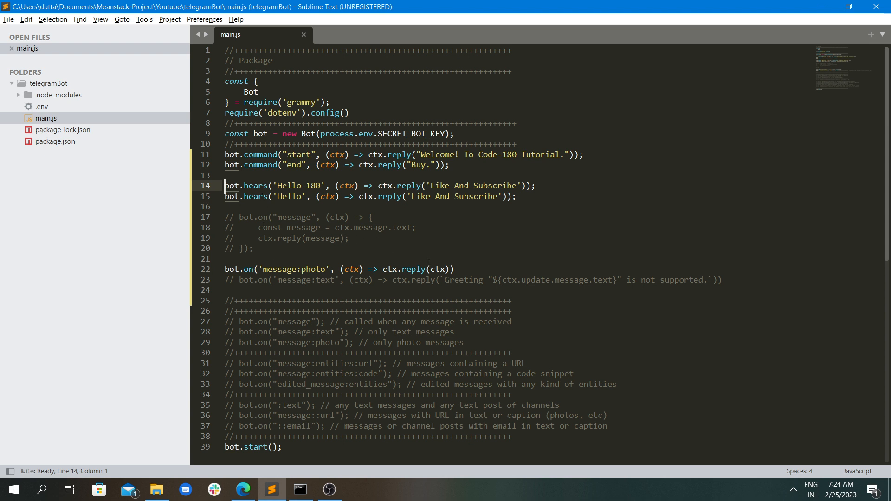
- Highlight the command, hears and on handlers and the start command name in main.js
double_click(261, 154)
double_click(256, 186)
double_click(248, 269)
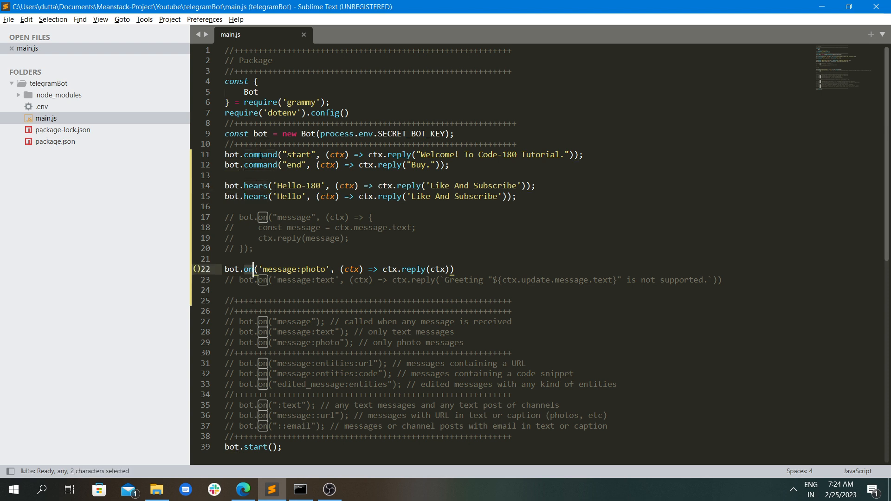
left_click(265, 155)
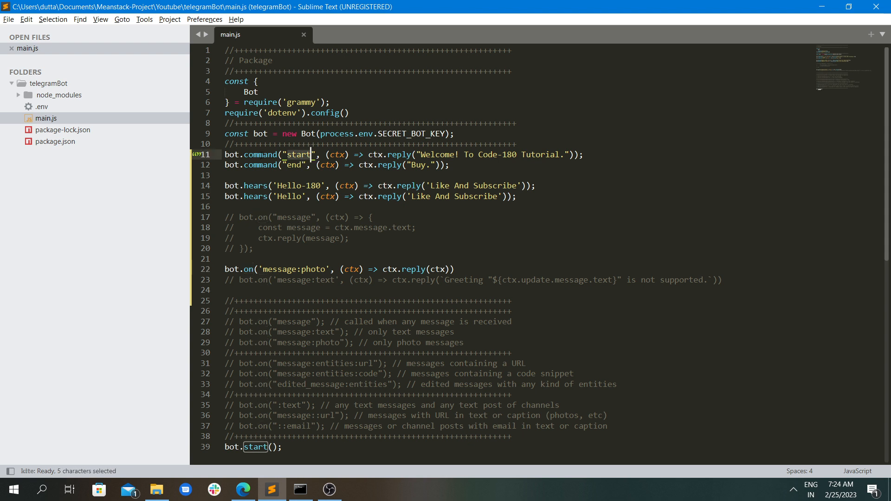
double_click(263, 155)
double_click(299, 155)
- Send /start to the bot again in Telegram, then switch back to the editor
left_click(243, 490)
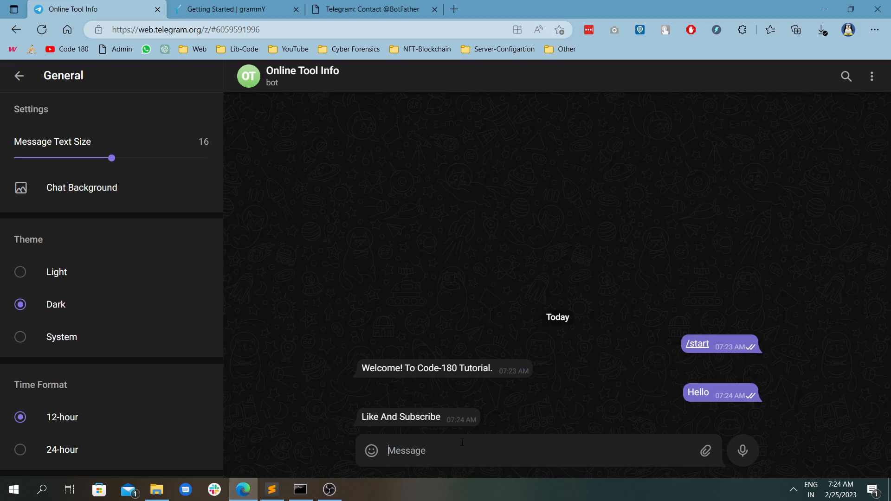
type("/start")
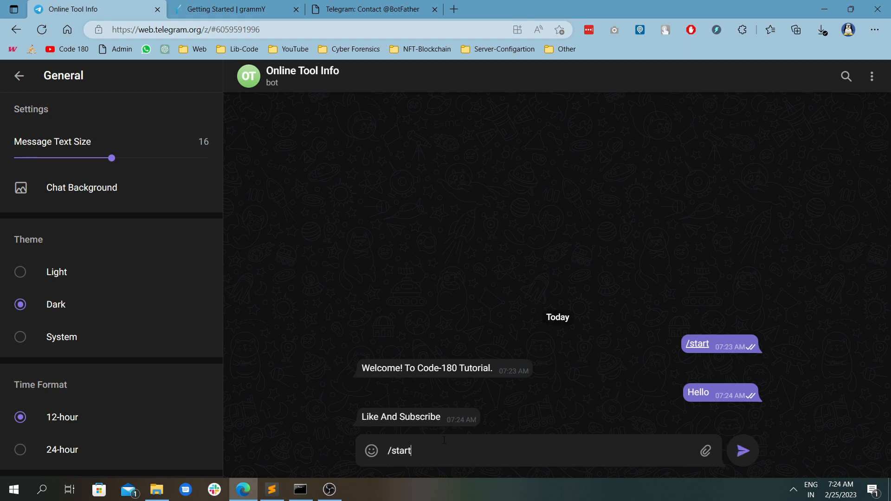
key("Return")
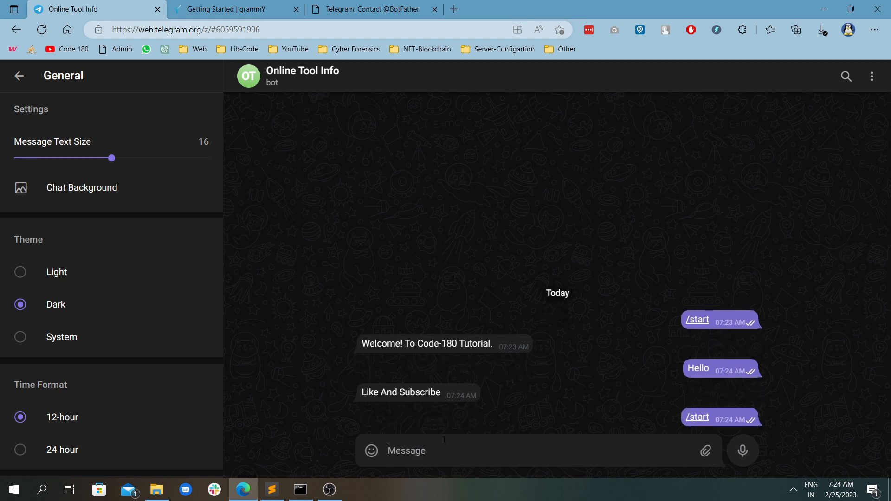
key("alt+Tab")
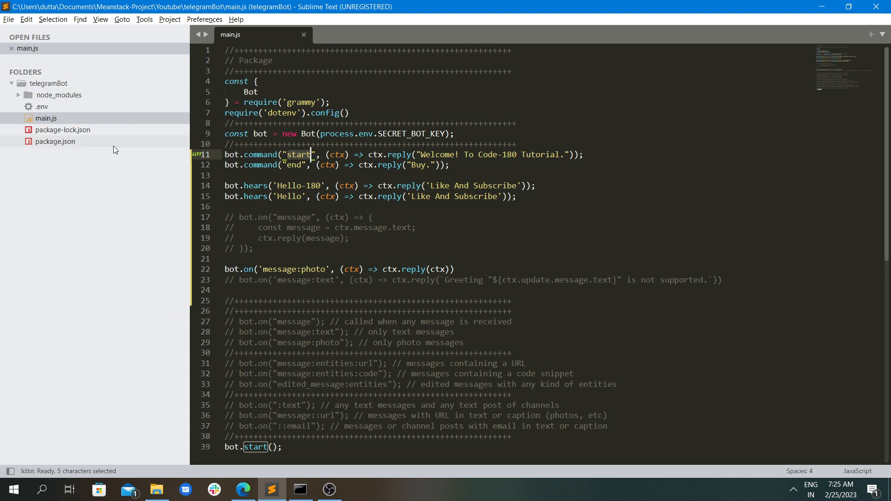
- Check package.json dependencies, highlight main.js's grammY/dotenv imports and bot creation line, then go to Telegram
double_click(76, 142)
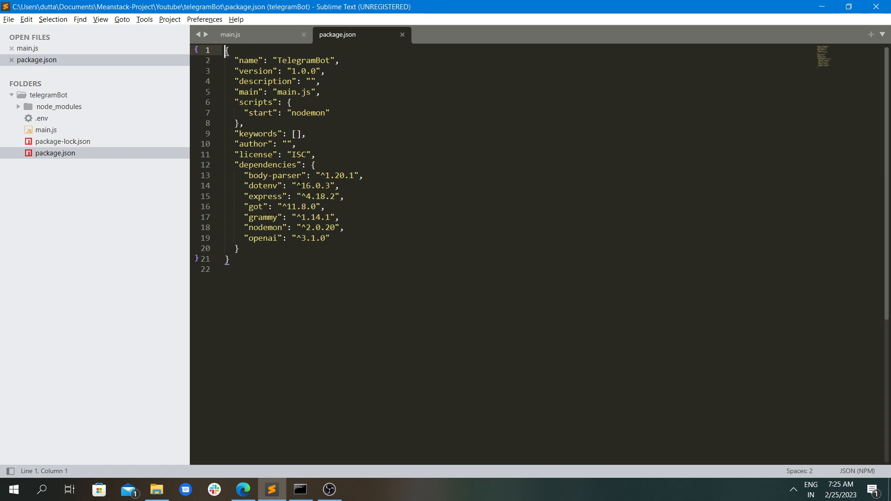
left_click(276, 38)
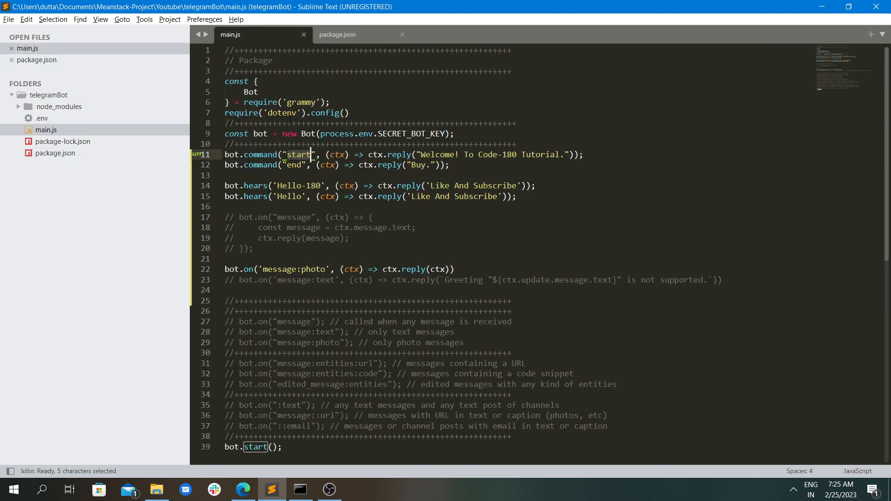
left_click_drag(349, 113, 224, 82)
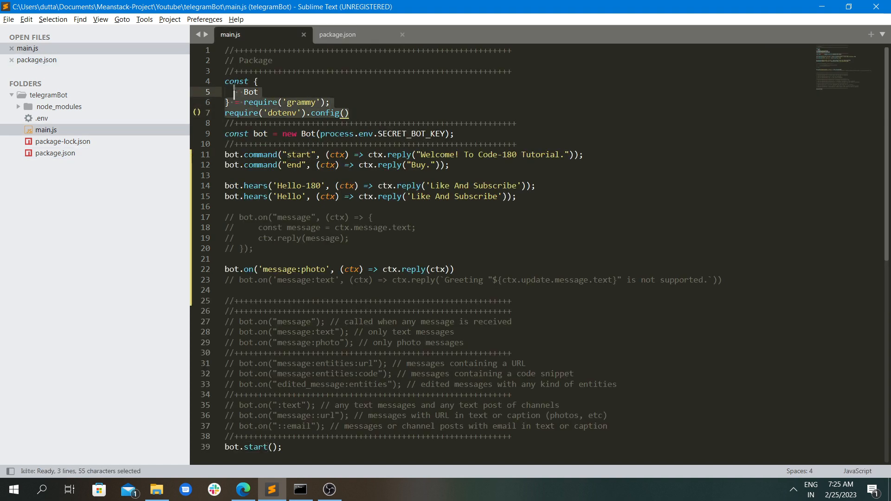
left_click_drag(454, 133, 224, 134)
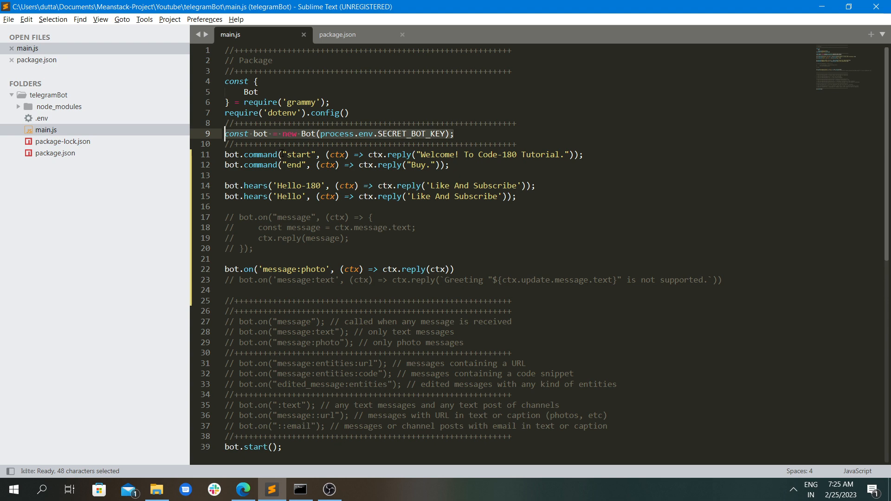
left_click(243, 490)
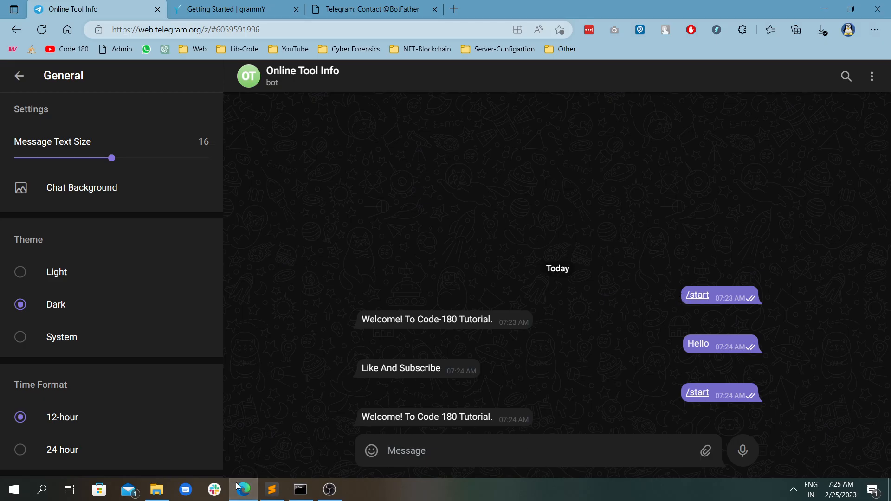
- Check the Hello trigger text of the hears handler in main.js
left_click(271, 489)
double_click(287, 185)
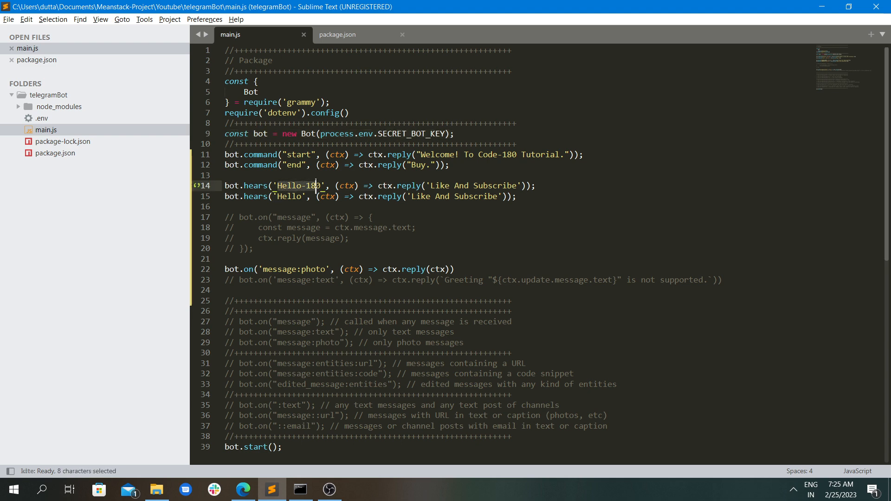
double_click(291, 195)
left_click(282, 185)
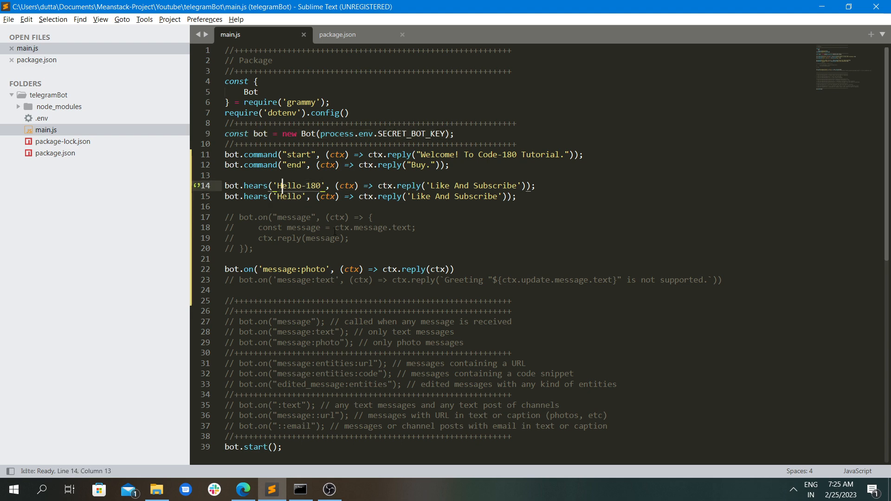
- Send Hello-180 to the bot in Telegram, then return to the editor
left_click(243, 489)
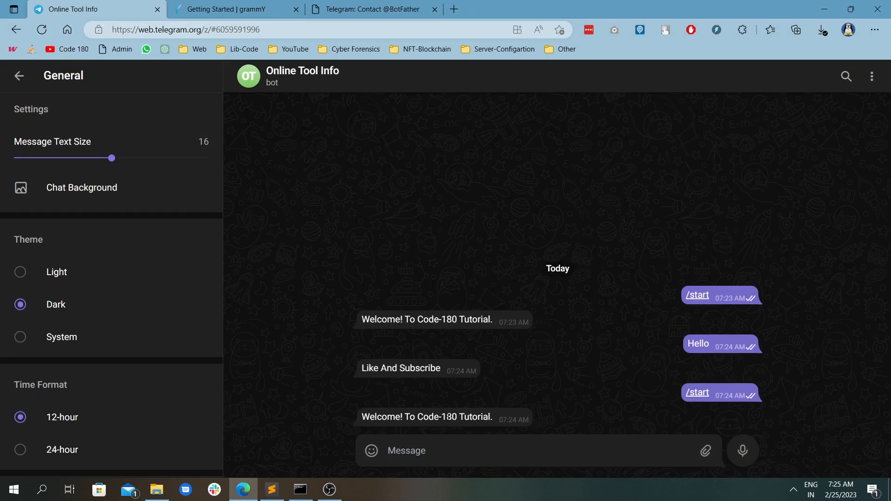
type("Hello")
type("-180")
key("Return")
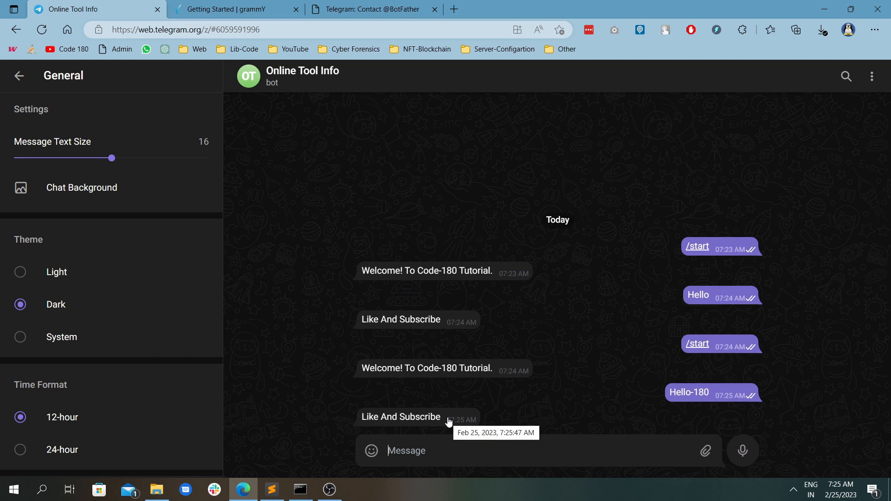
key("alt+Tab")
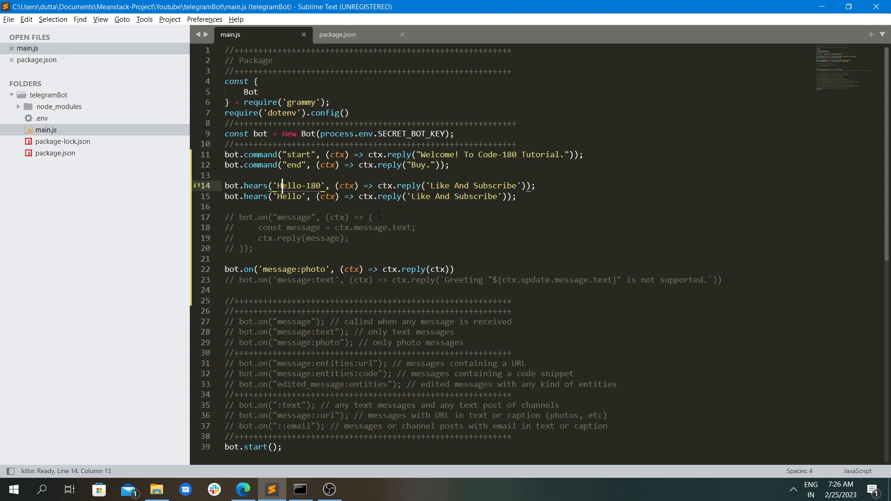
- Comment out the photo, command and hears handlers, uncomment the message handler, and save
left_click_drag(455, 269, 225, 269)
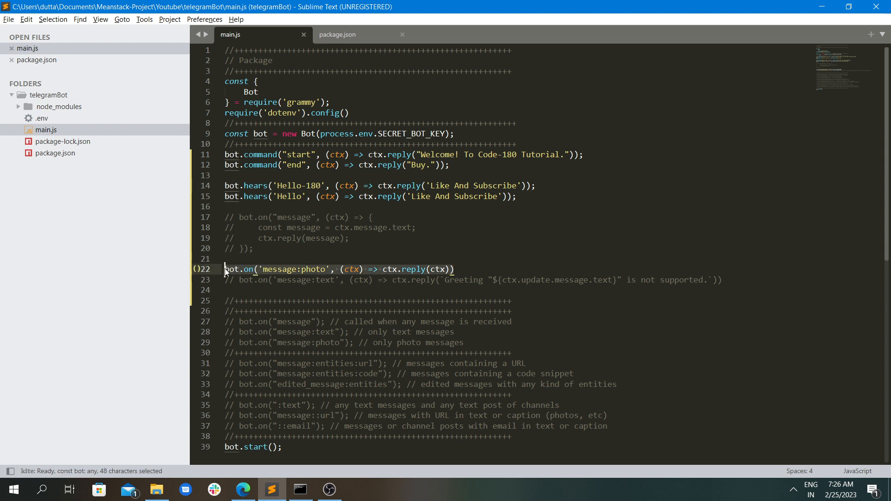
key("ctrl+slash")
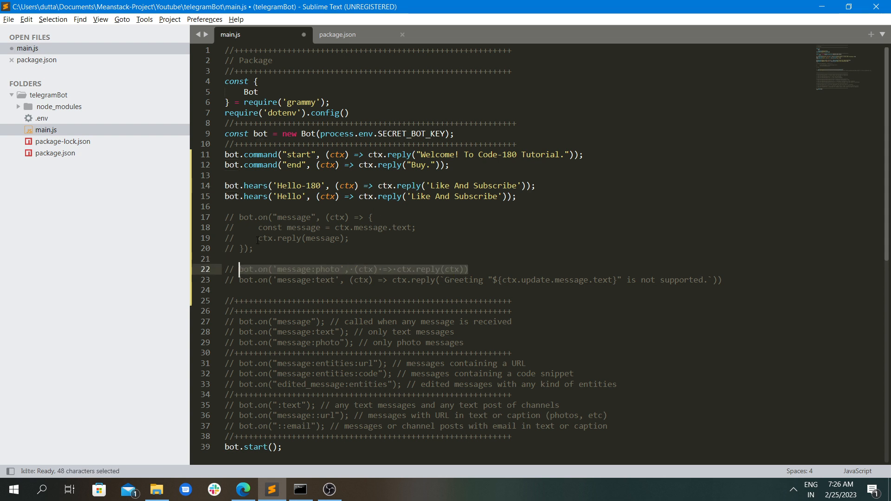
left_click_drag(255, 249, 225, 217)
key("ctrl+slash")
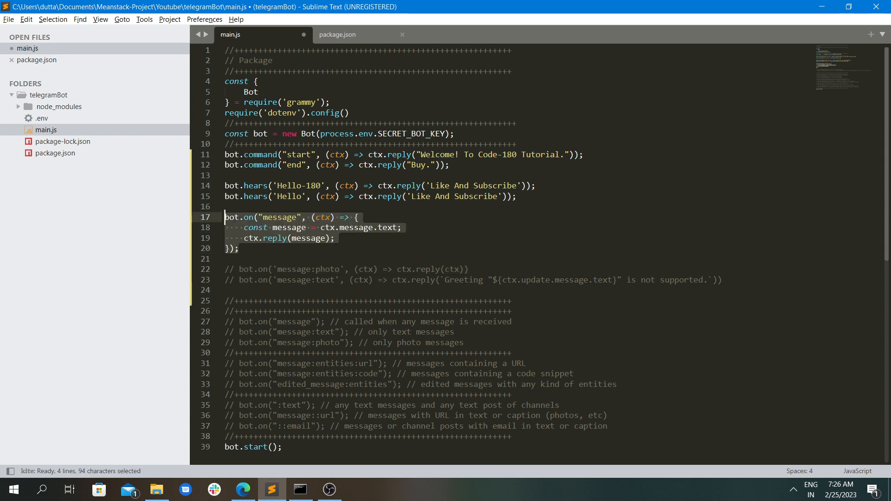
left_click_drag(516, 197, 224, 155)
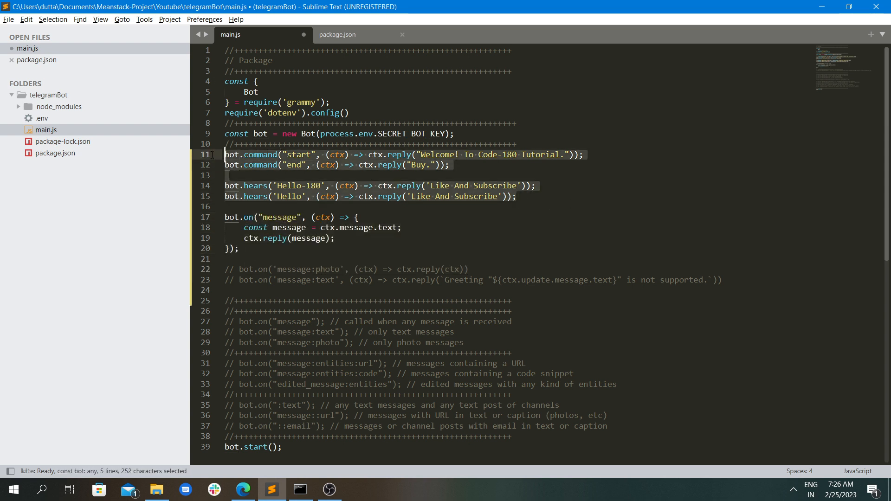
key("ctrl+slash")
key("ctrl+s")
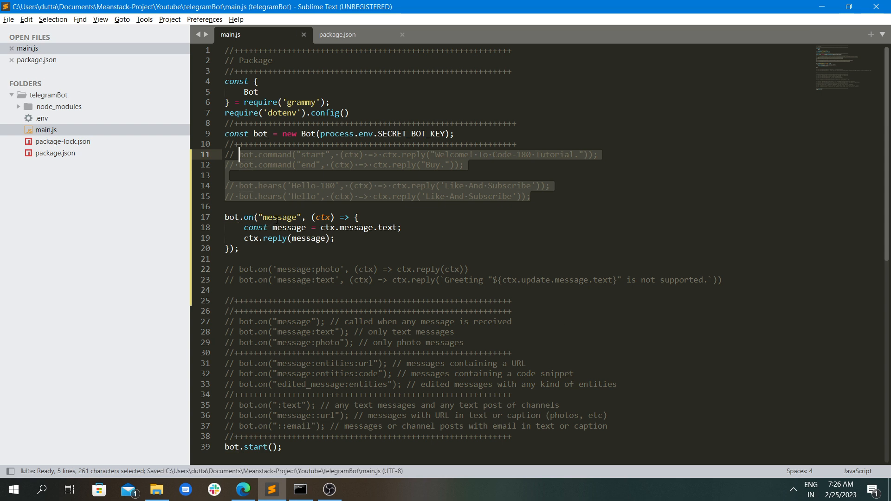
double_click(280, 217)
left_click(476, 244)
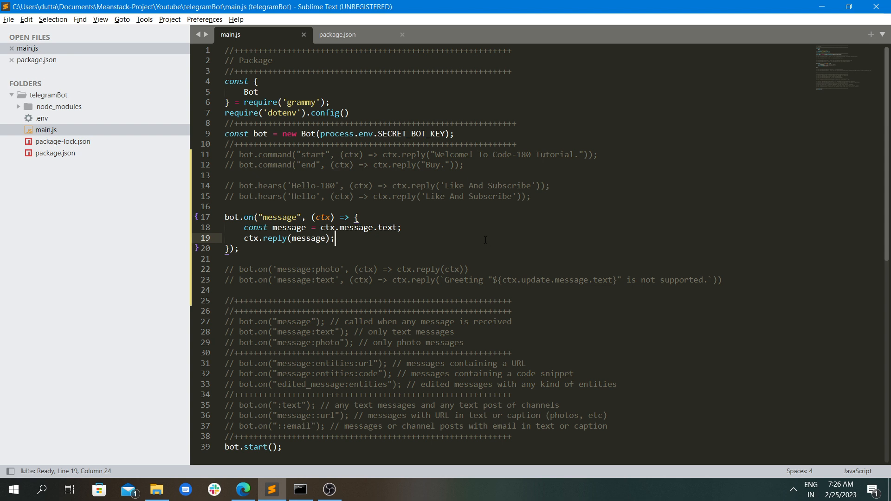
- Change line 18 to const message = ctx;, add console.log(message); below it, and save
double_click(387, 228)
key("BackSpace")
key("BackSpace")
key("BackSpace")
key("BackSpace")
key("BackSpace")
key("BackSpace")
key("BackSpace")
key("BackSpace")
key("BackSpace")
key("BackSpace")
key("ctrl+s")
key("Right")
key("Return")
type("console")
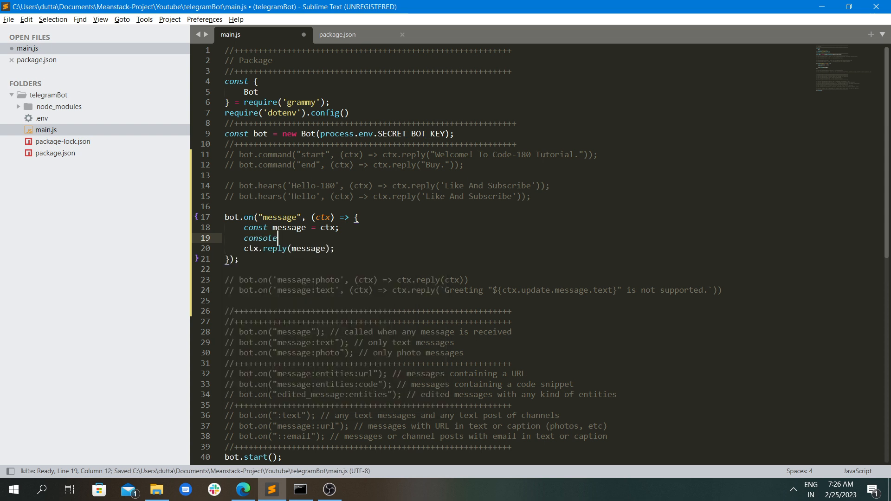
type(".lo")
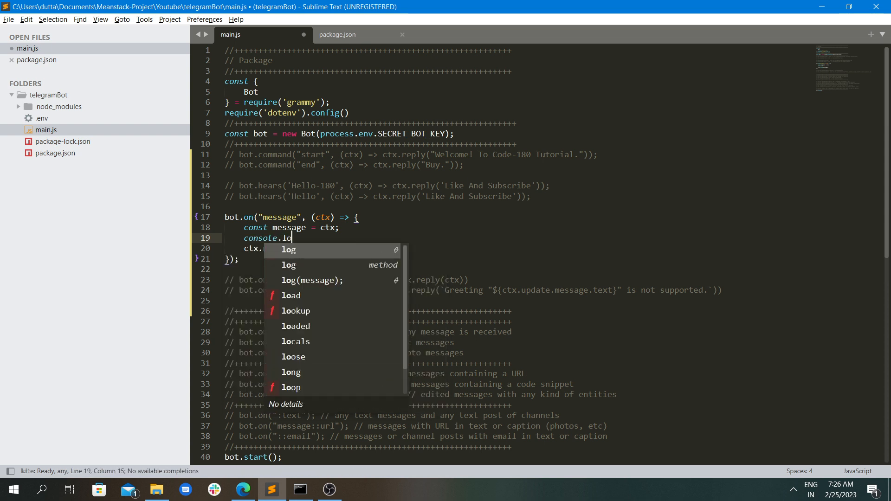
type("g(")
key("Escape")
key("Left")
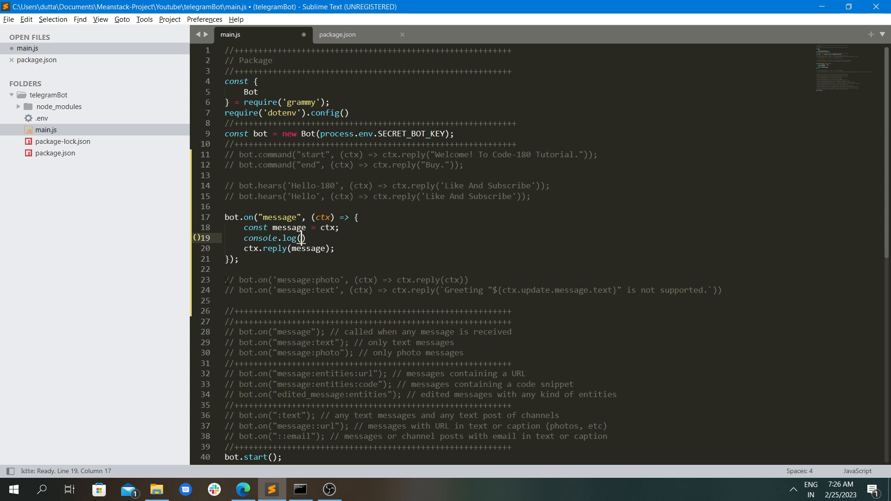
double_click(288, 228)
key("ctrl+c")
left_click(301, 238)
key("ctrl+v")
key("End")
type(";")
key("ctrl+s")
- Send Hello to the bot and select the full-context JSON reply it returns
key("alt+Tab")
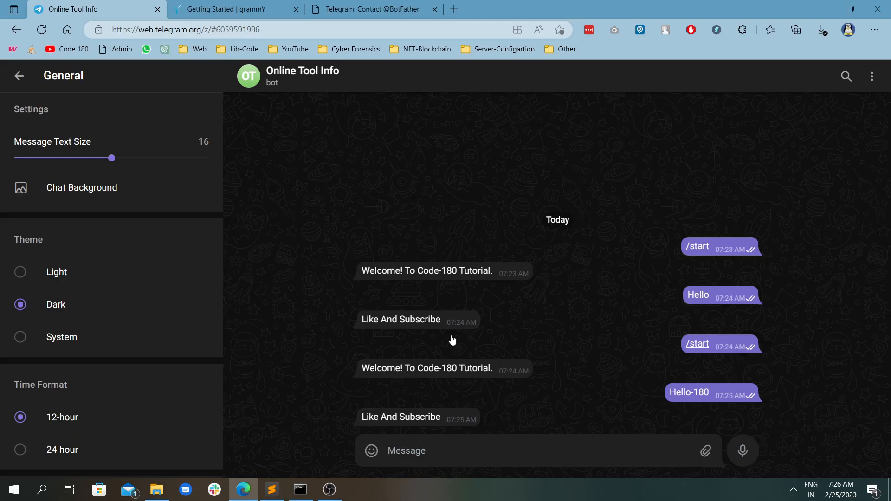
type("Hello")
key("BackSpace")
key("BackSpace")
type("lo")
key("Return")
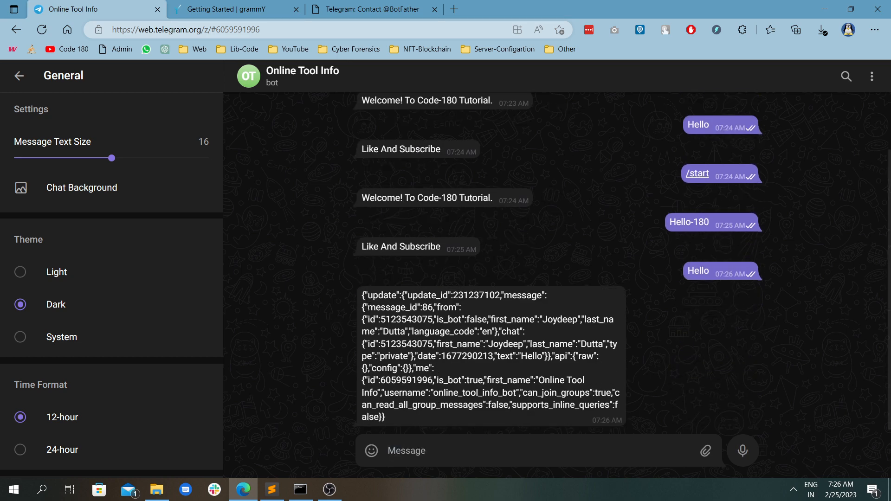
left_click_drag(362, 295, 435, 422)
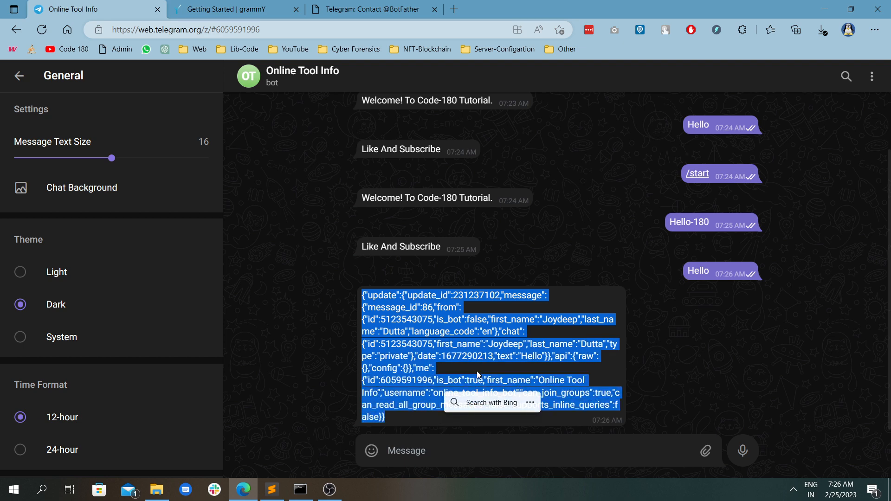
- Check the logged context in the terminal, then return to line 18 of main.js
left_click(300, 490)
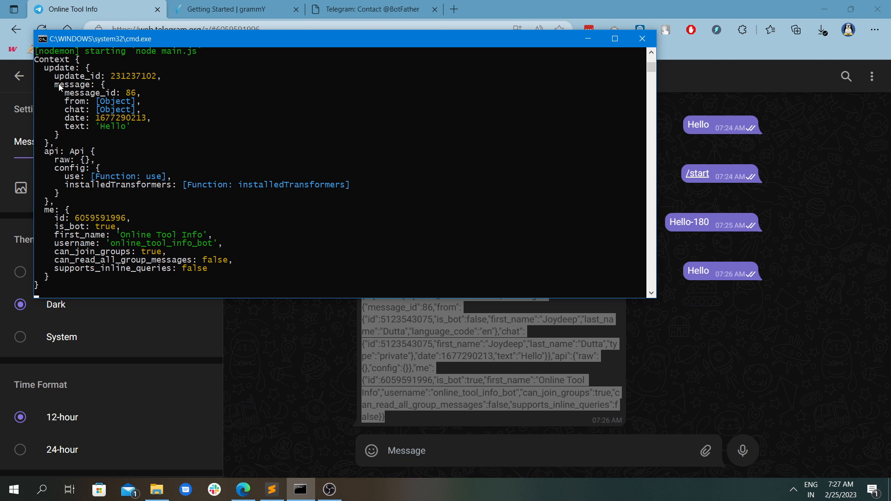
left_click_drag(56, 85, 87, 90)
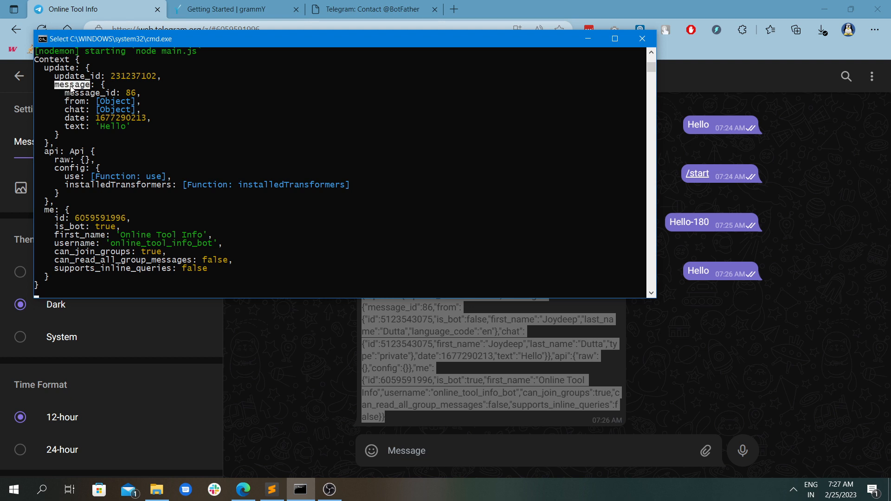
left_click(272, 489)
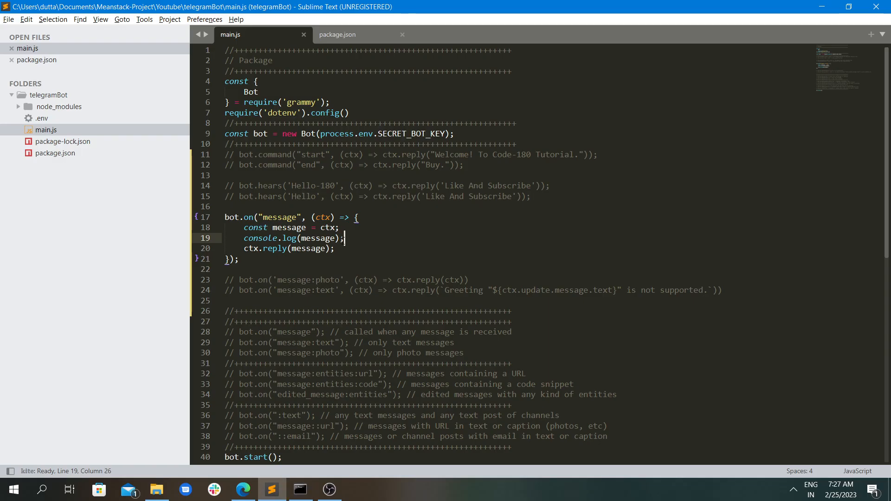
left_click(336, 227)
type(".mess")
- Restore line 18 to const message = ctx.message.text; and save main.js
key("Return")
key("BackSpace")
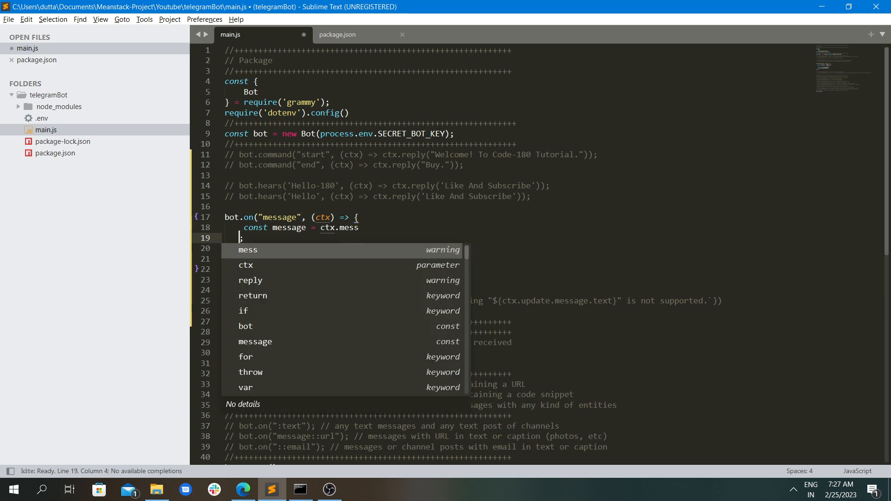
key("Escape")
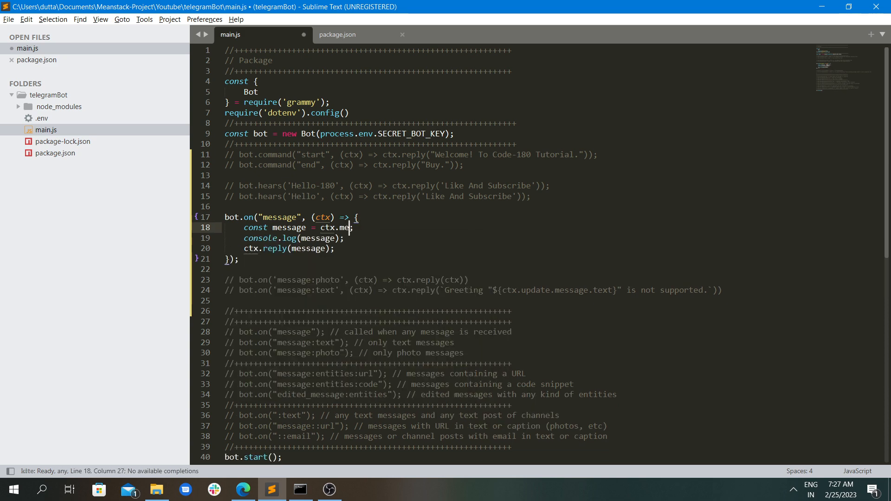
key("BackSpace")
key("BackSpace")
key("BackSpace")
type("essage")
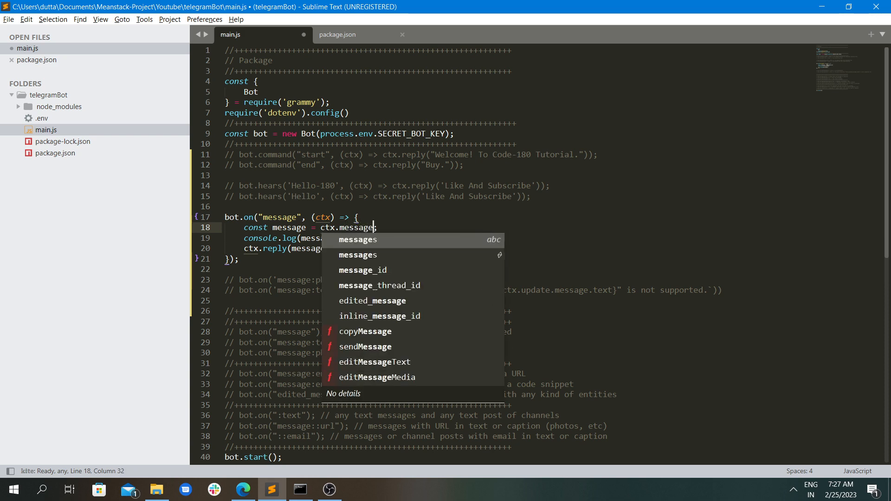
type(".text")
key("Escape")
key("ctrl+s")
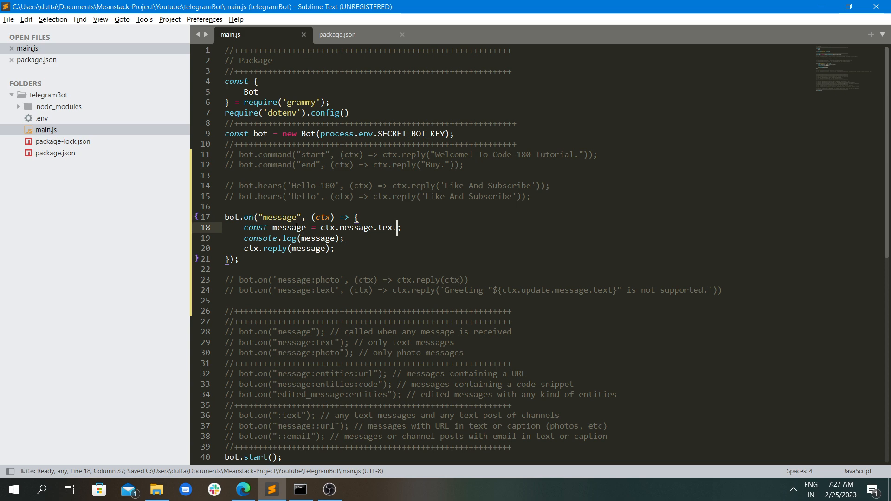
- Confirm the nodemon restart in the terminal, then switch to the Telegram chat
key("alt+Tab")
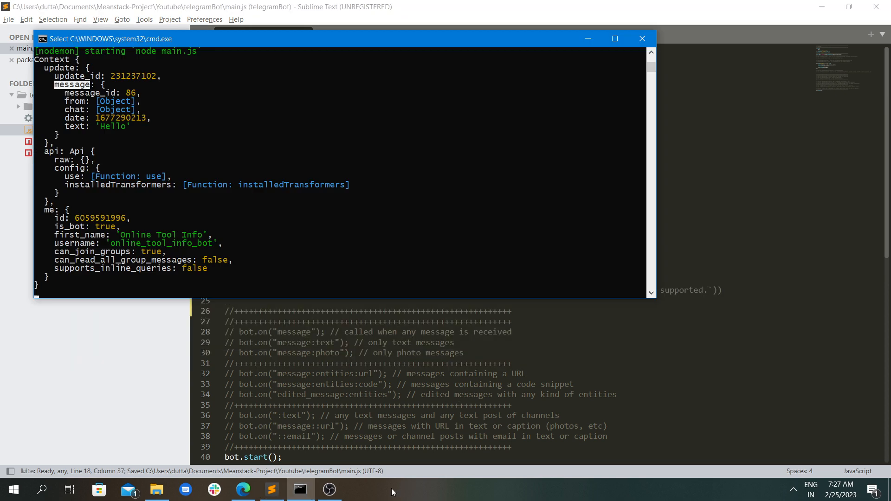
scroll(341, 223, "down", 4)
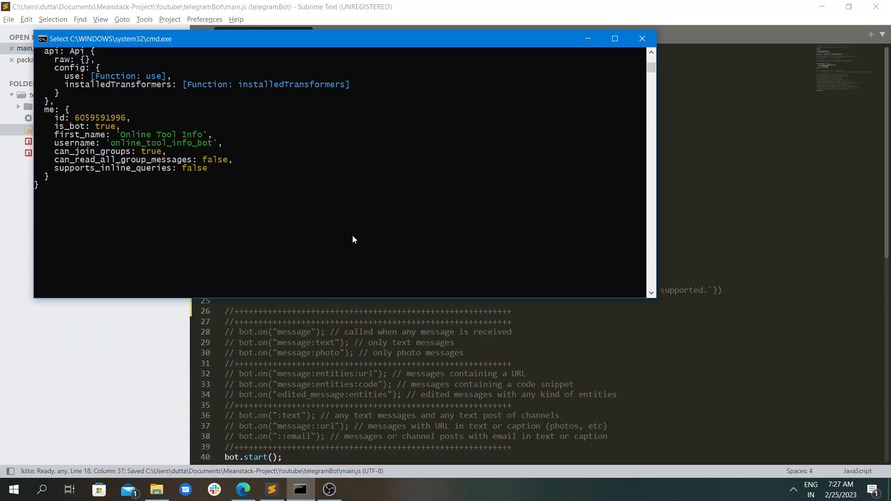
key("alt+Tab")
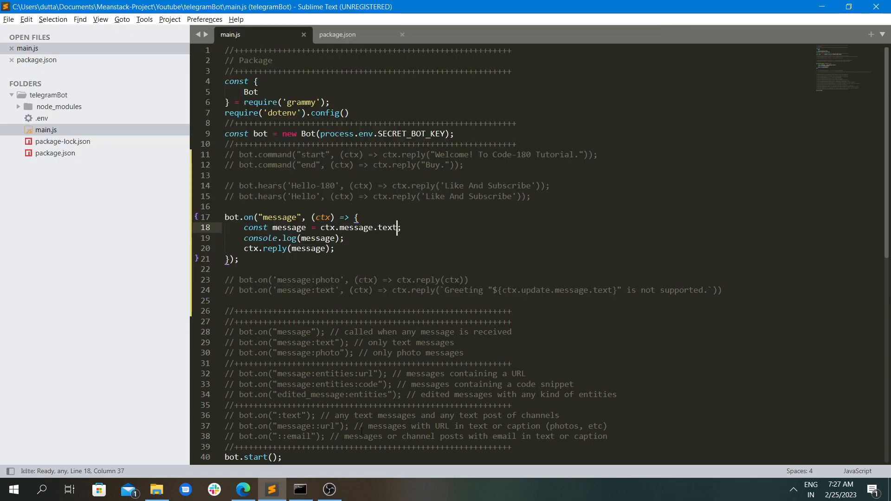
key("alt+Tab")
- Send Hello to the bot, see it echoed back, then return to main.js
left_click(421, 413)
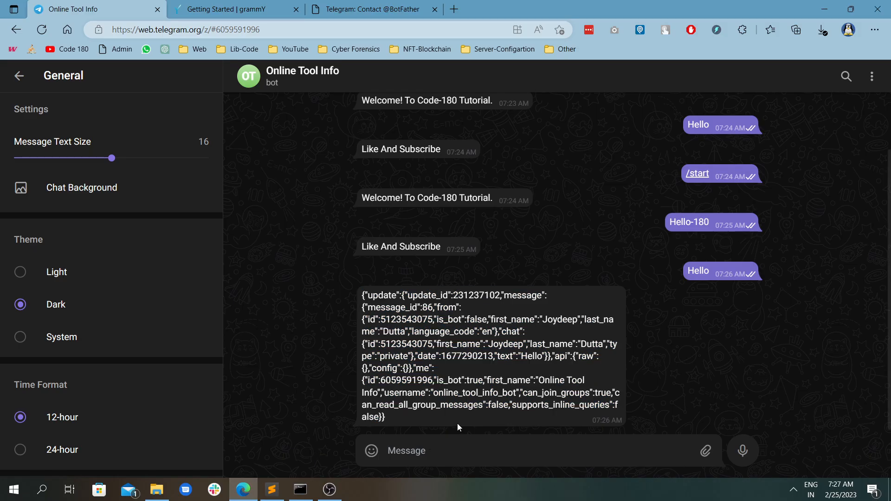
type("Hello")
key("Return")
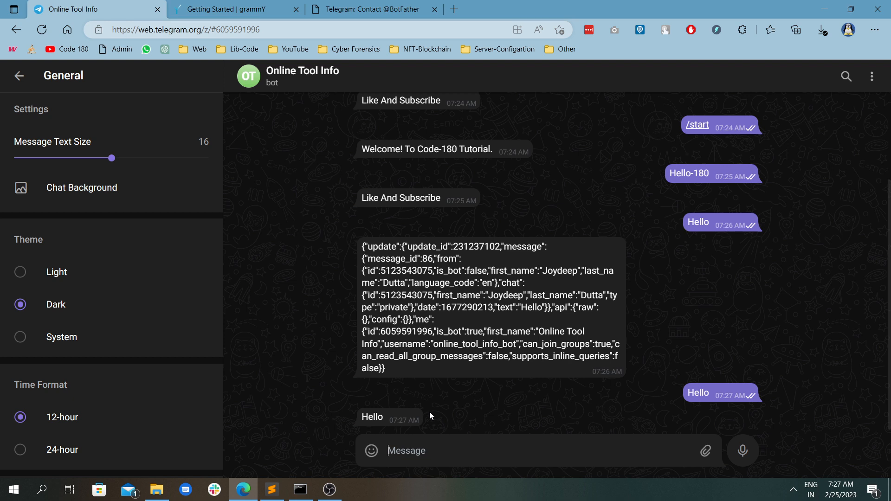
left_click(272, 489)
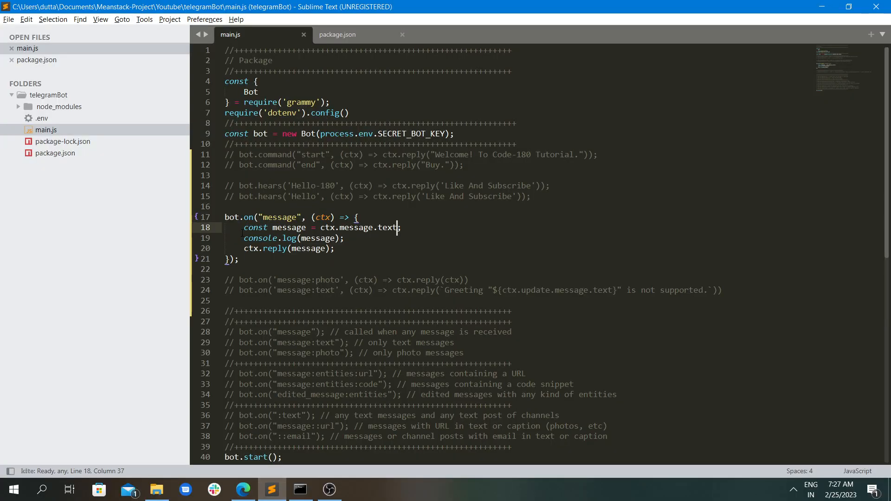
left_click_drag(243, 228, 335, 248)
left_click(258, 249)
left_click_drag(243, 228, 335, 249)
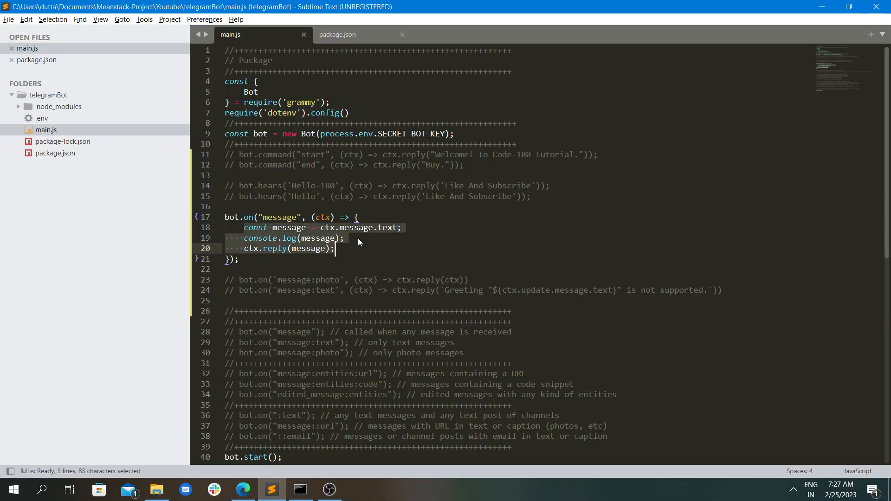
left_click(243, 228)
left_click_drag(244, 228, 336, 248)
double_click(281, 218)
left_click(336, 248)
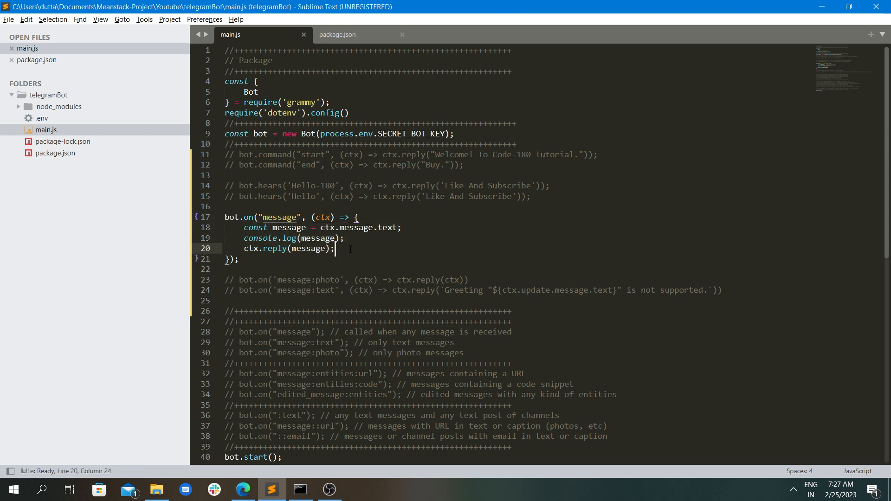
left_click_drag(401, 227, 247, 228)
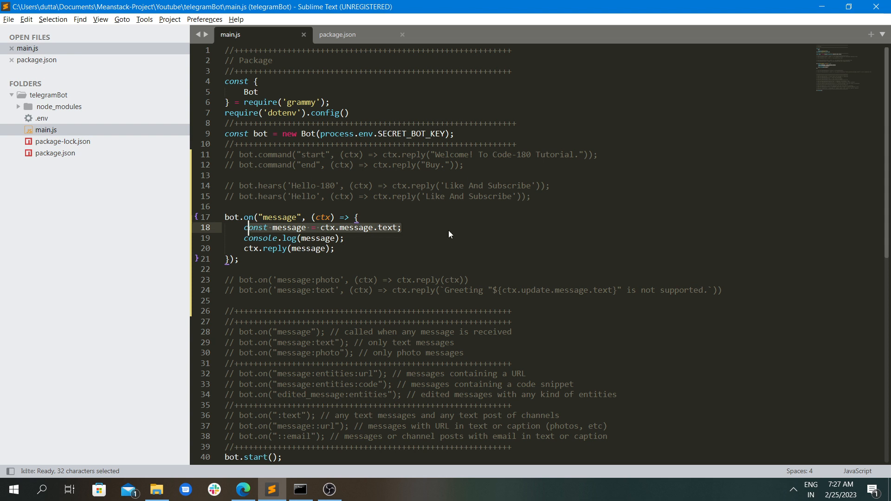
left_click_drag(472, 280, 725, 290)
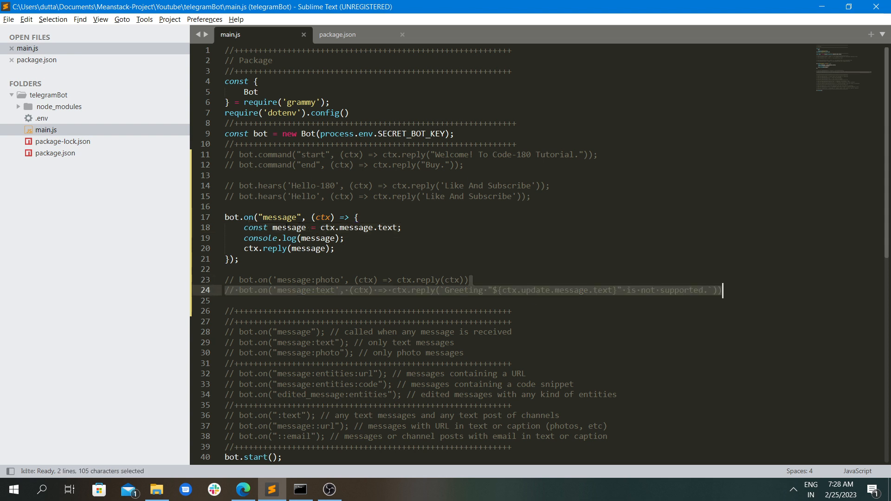
- Move the commented message:text handler line below the message handler, uncomment it and save main.js
left_click(299, 239)
left_click_drag(724, 290, 225, 290)
key("ctrl+x")
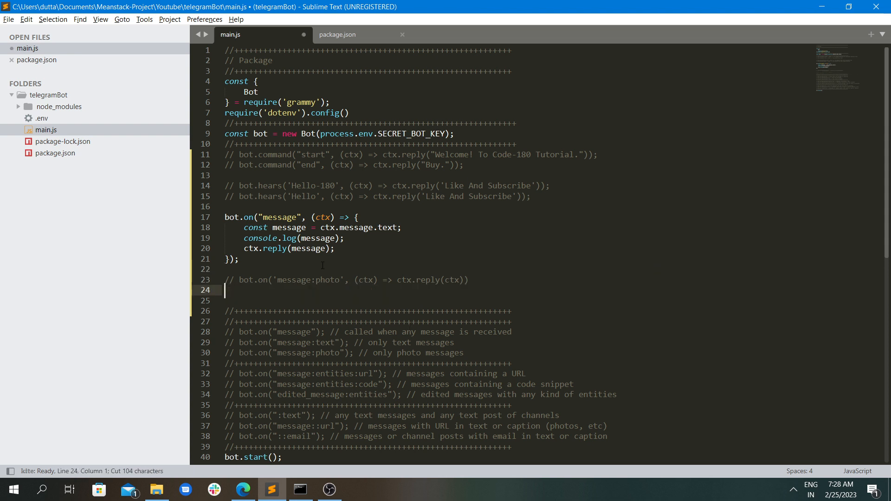
left_click(310, 268)
key("ctrl+v")
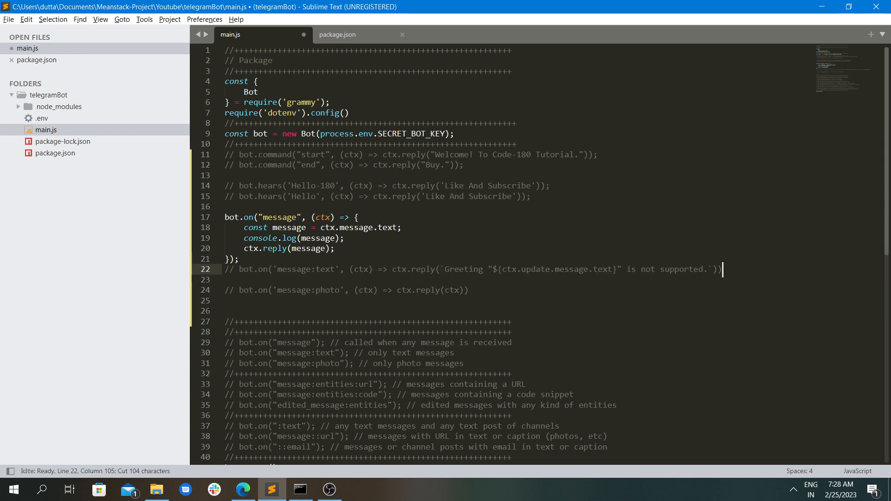
key("Home")
key("Delete")
key("Delete")
key("Delete")
key("ctrl+s")
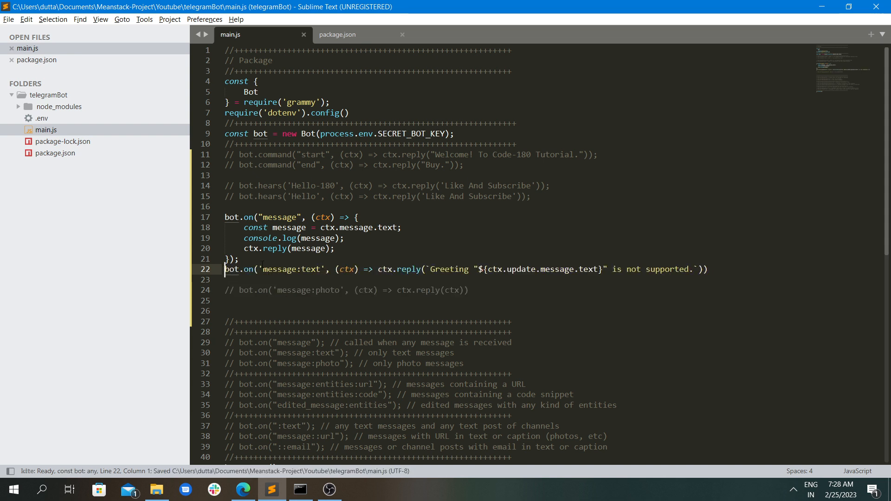
left_click_drag(264, 269, 320, 269)
scroll(321, 269, "down", 3)
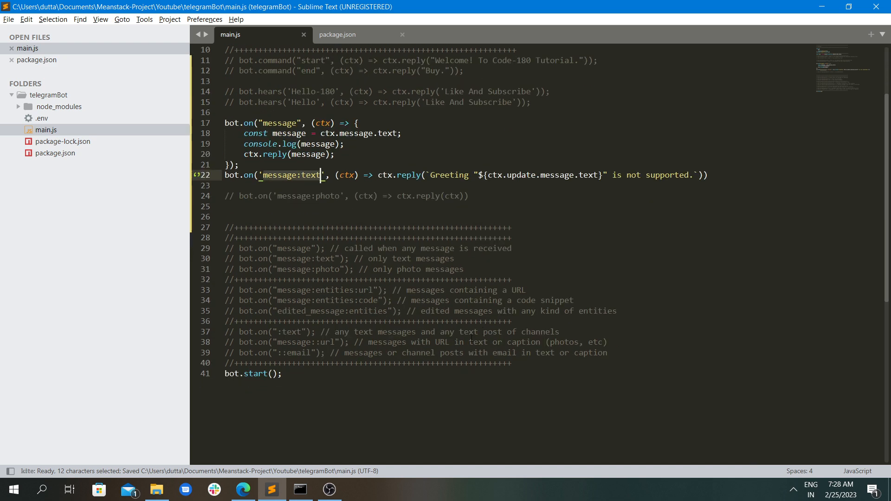
- Copy the commented :text filter from line 37 as a new line 23 and uncomment it
left_click_drag(560, 332, 224, 331)
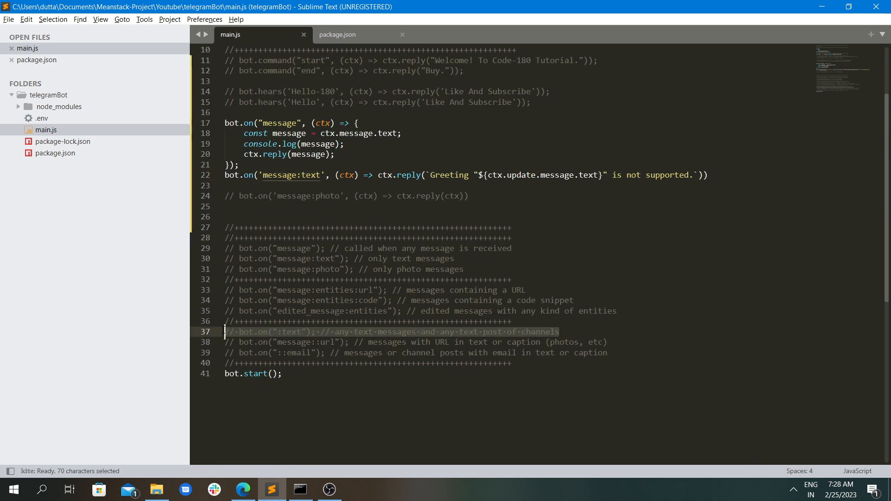
key("ctrl+c")
left_click(710, 175)
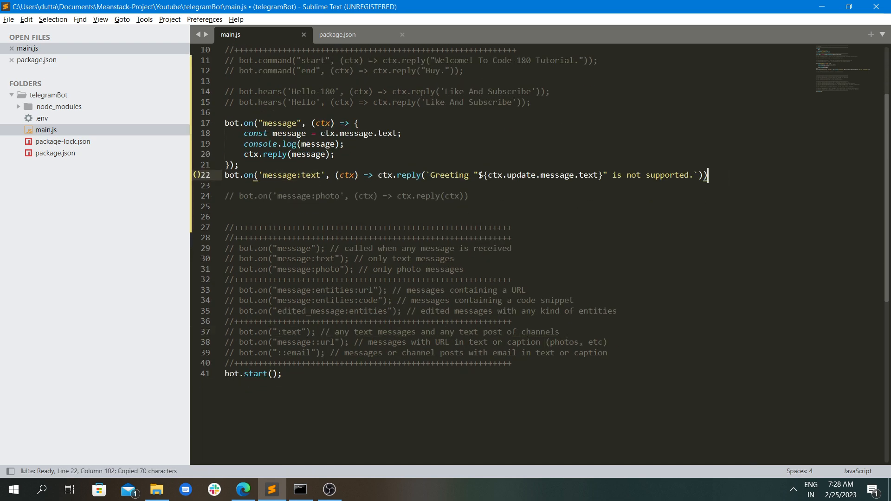
key("Return")
key("ctrl+v")
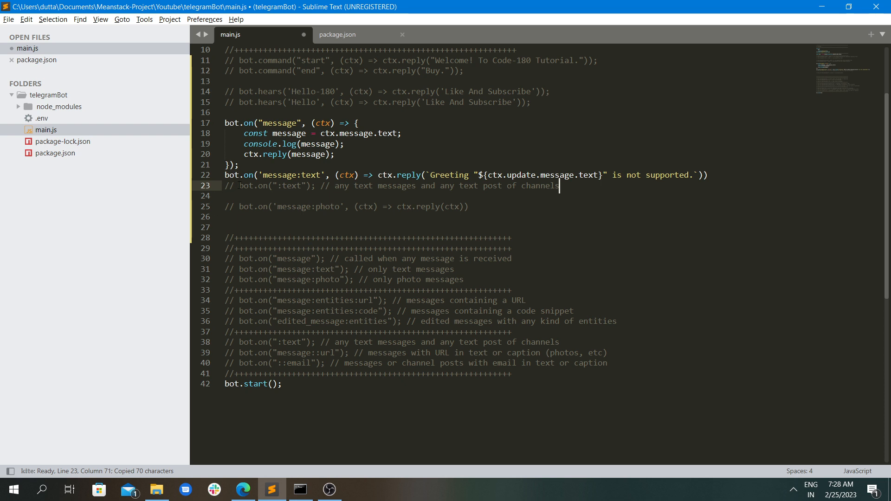
left_click(239, 185)
key("BackSpace")
key("BackSpace")
key("BackSpace")
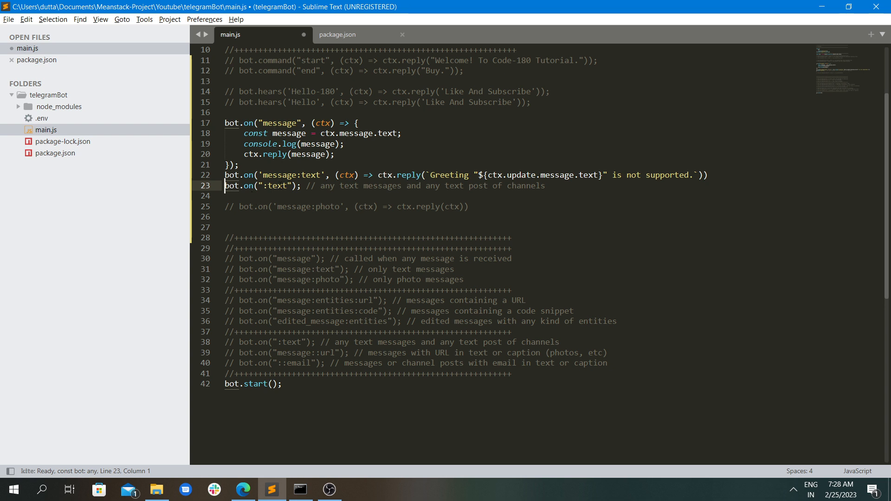
- Highlight occurrences of message and text across the handlers to compare the filter forms
double_click(279, 123)
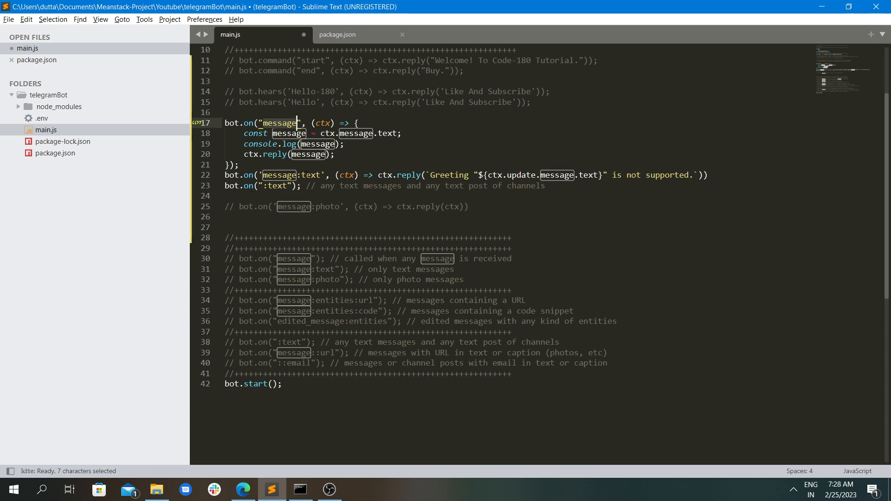
double_click(310, 174)
double_click(277, 186)
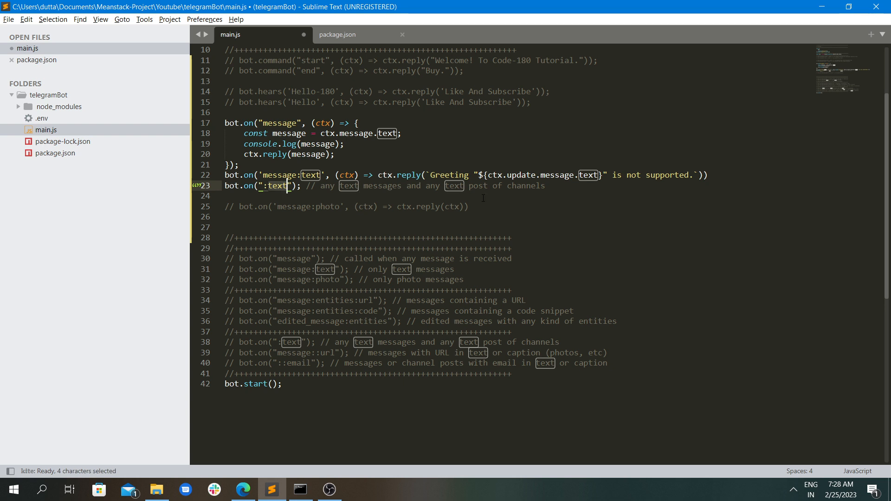
mouse_move(550, 186)
left_mouse_down()
mouse_move(224, 186)
mouse_move(225, 123)
left_mouse_up()
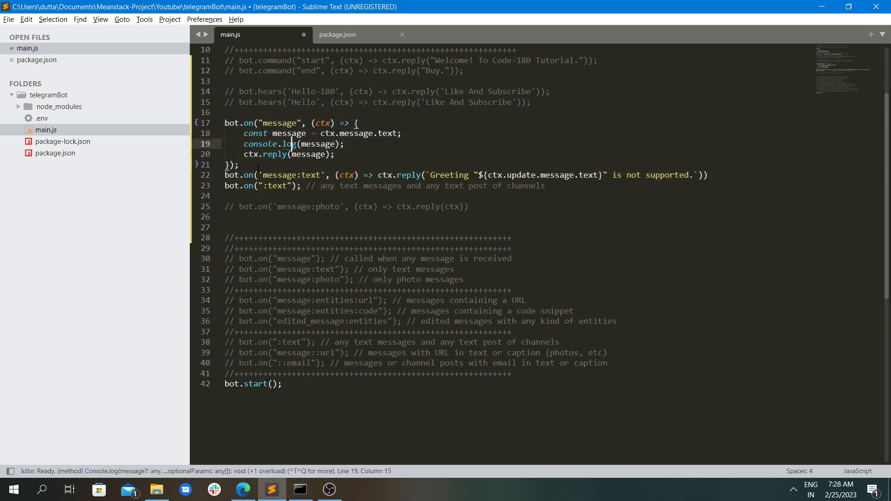
left_click_drag(240, 165, 224, 124)
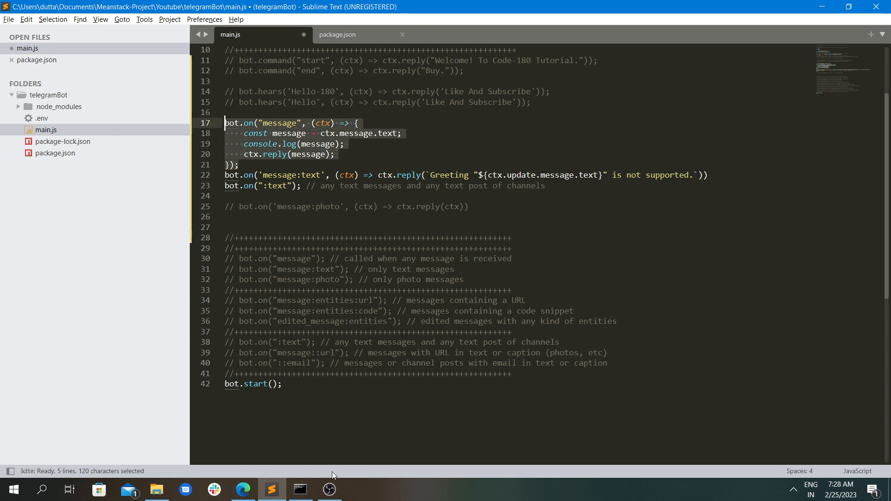
left_click(300, 489)
scroll(223, 185, "up", 3)
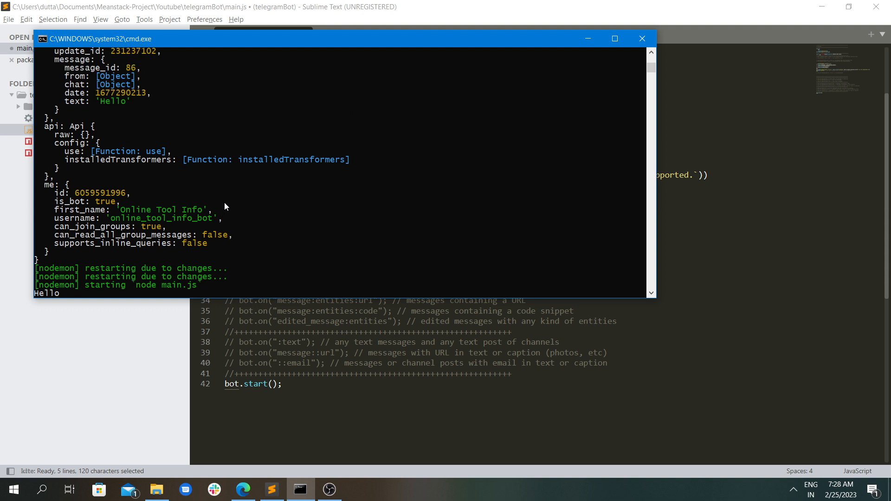
scroll(225, 202, "up", 1)
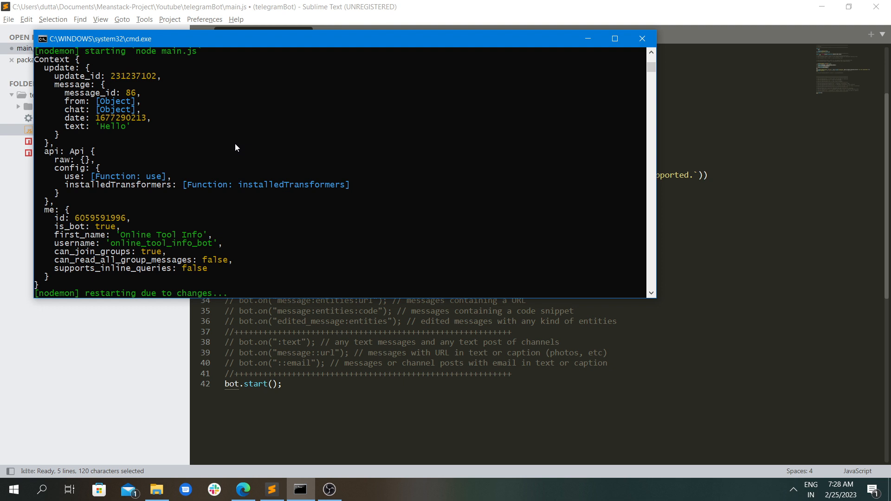
- Comment out the message, message:text and :text handlers on lines 17–23 and save main.js
left_click(811, 159)
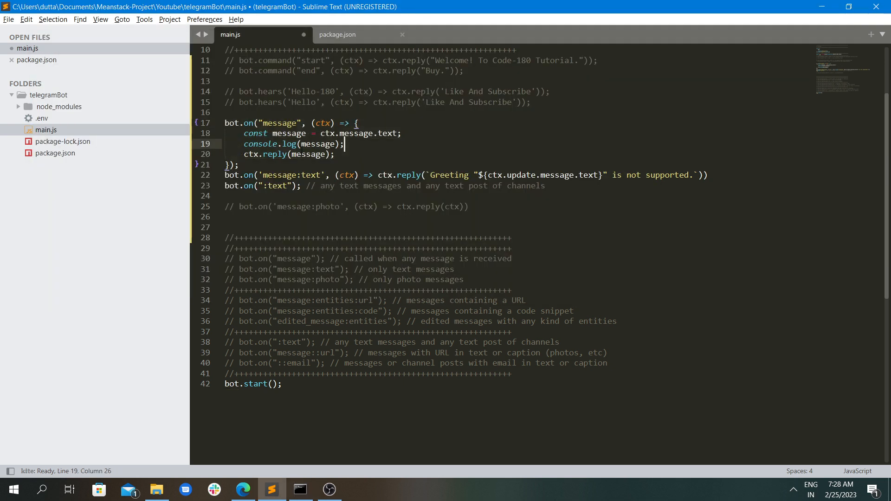
left_click_drag(239, 165, 224, 123)
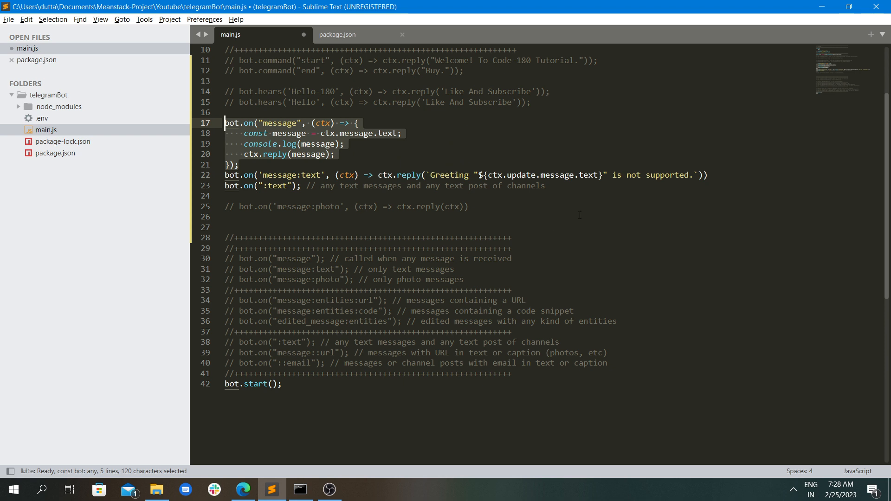
key("shift+Down")
key("shift+Down")
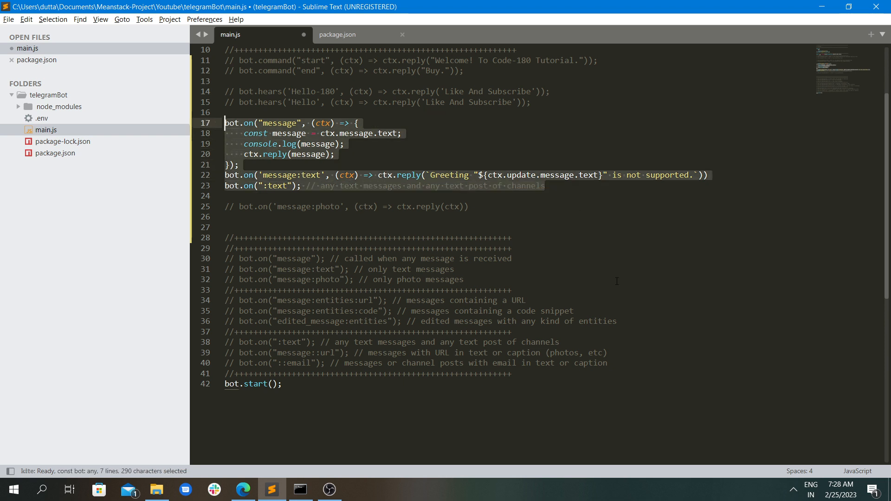
key("ctrl+slash")
key("ctrl+s")
- Uncomment the message:photo handler on line 25 and save so the bot restarts
left_click_drag(469, 206, 225, 206)
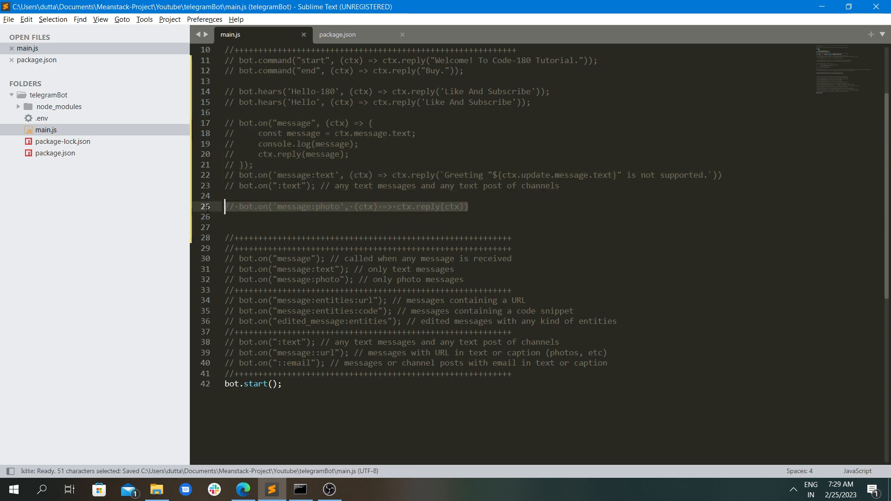
key("ctrl+slash")
key("ctrl+s")
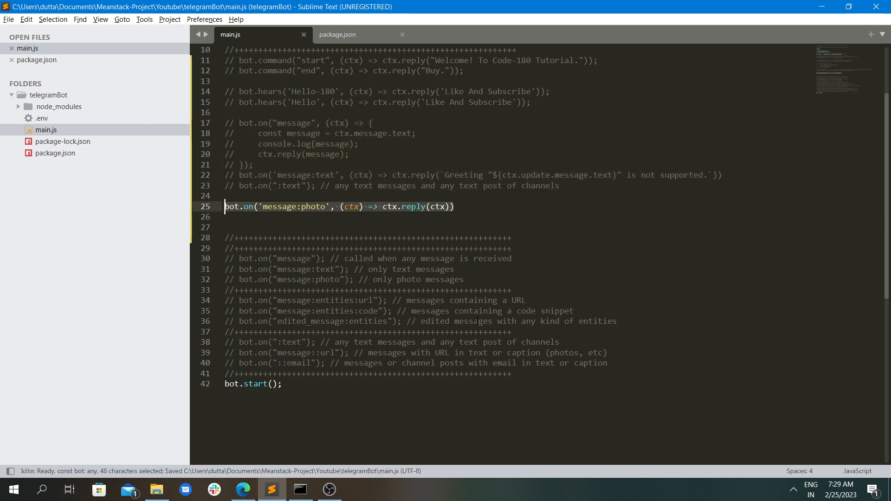
key("alt+Tab")
key("alt+Tab")
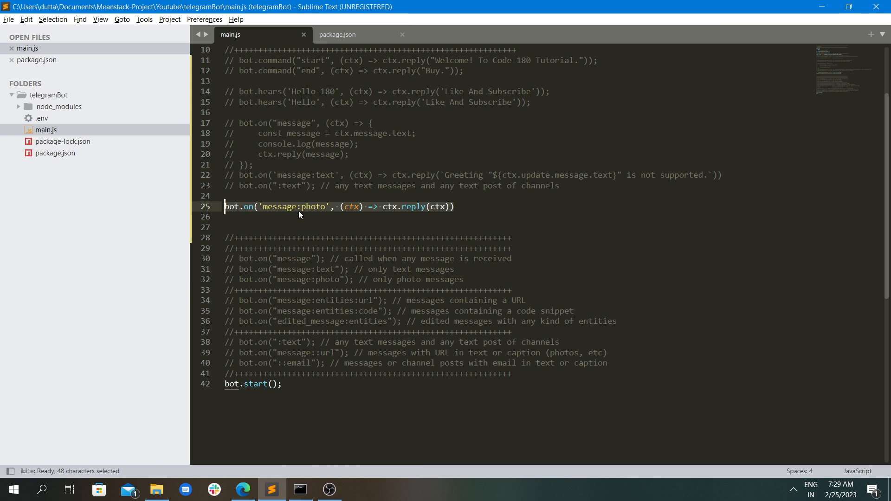
- Send Wallpaper (1).jpg to the bot in Telegram and read its JSON reply listing the photo sizes
left_click(243, 490)
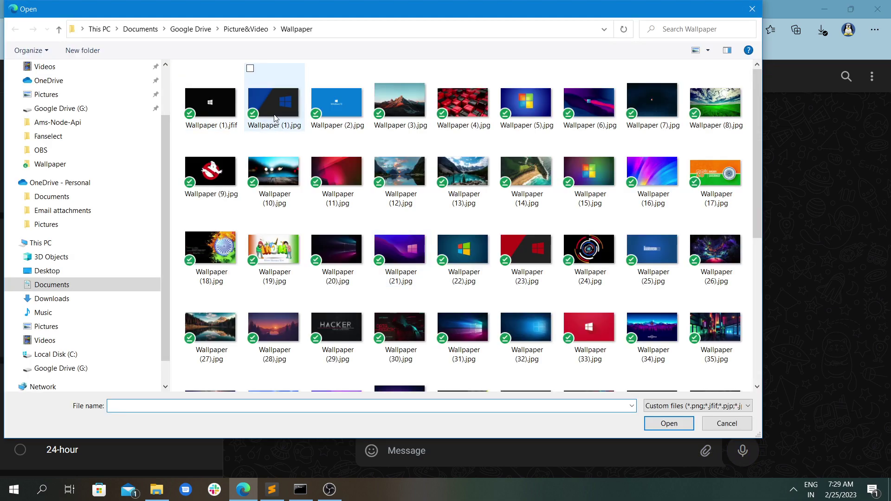
left_click(274, 104)
double_click(293, 111)
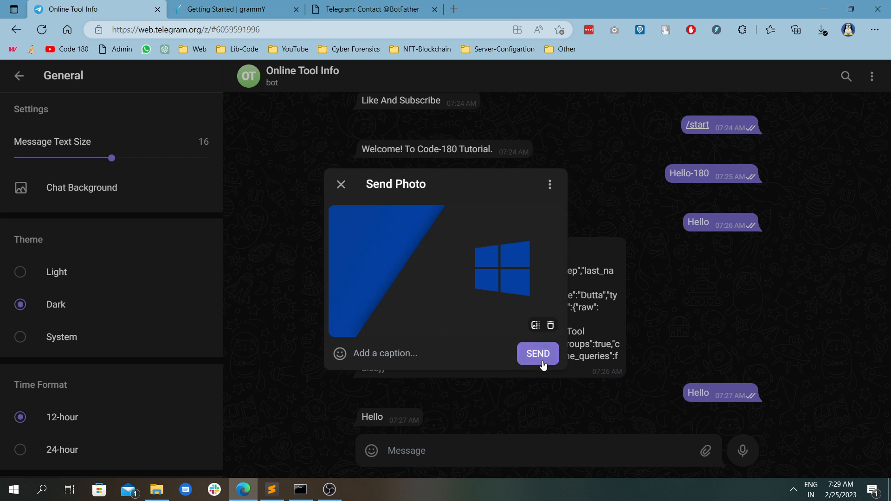
left_click(538, 353)
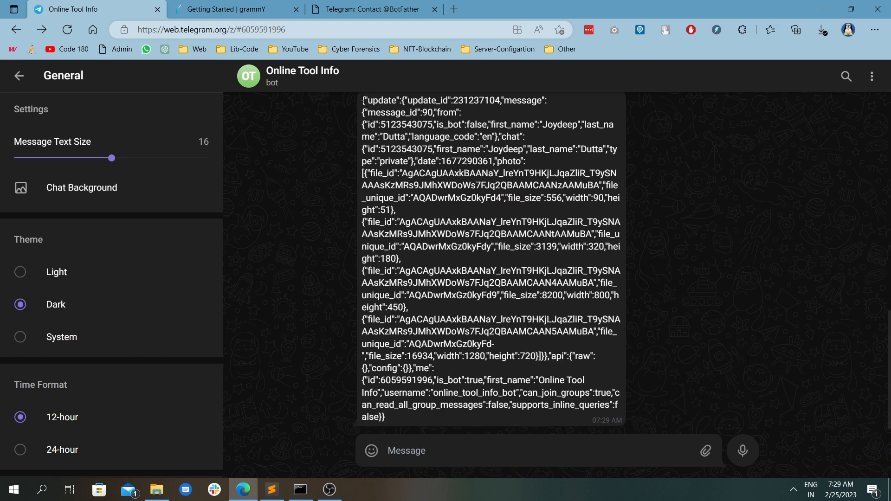
left_click_drag(362, 99, 487, 421)
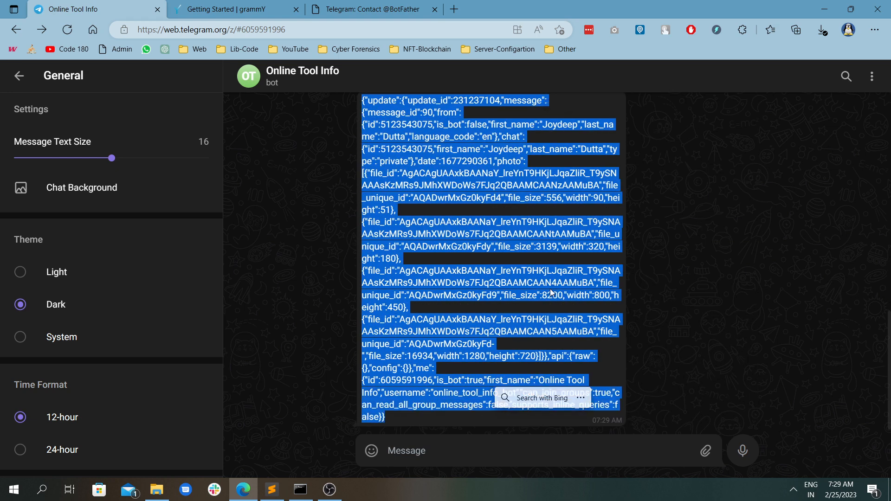
left_click(781, 231)
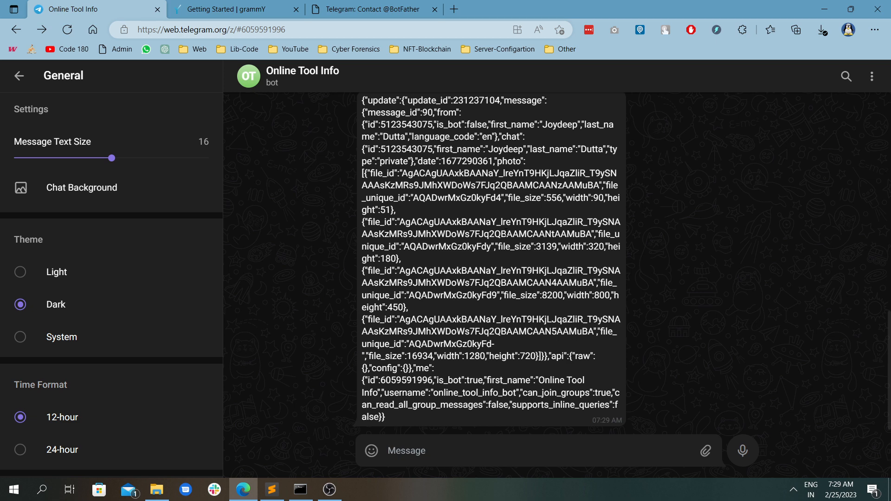
scroll(503, 232, "up", 3)
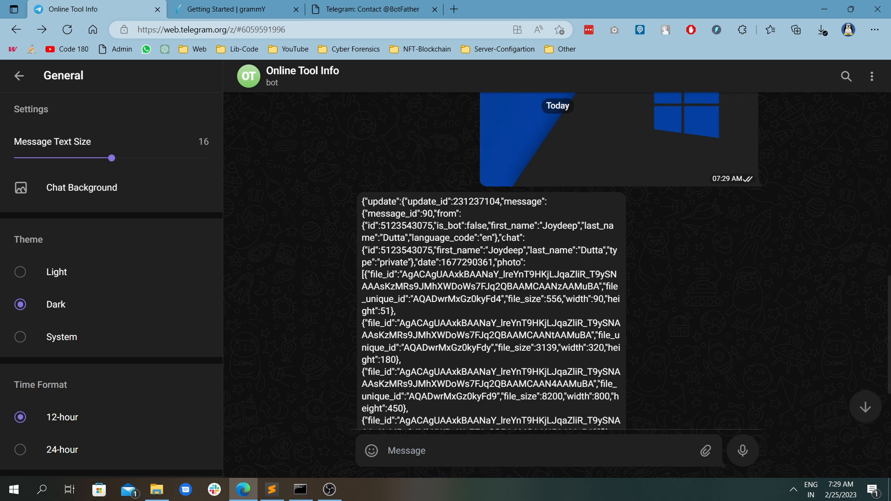
scroll(504, 232, "down", 3)
left_click(272, 490)
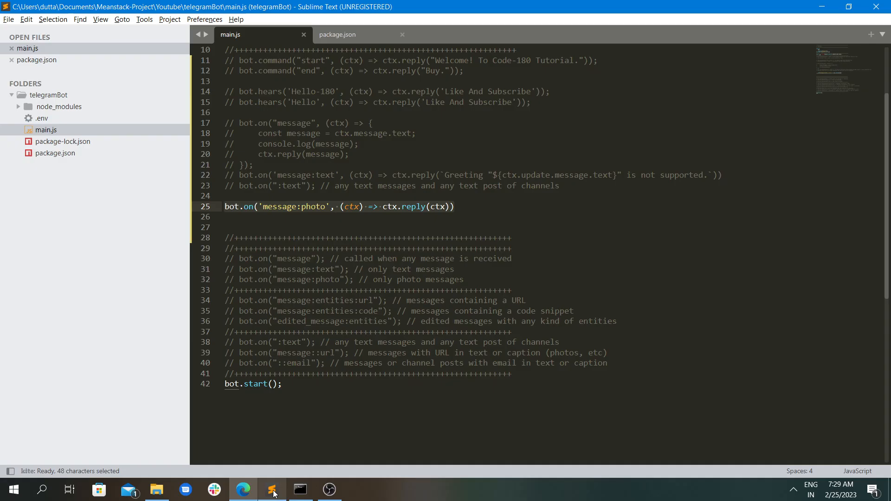
- Comment out the message:photo handler on line 25 again
left_click(348, 206)
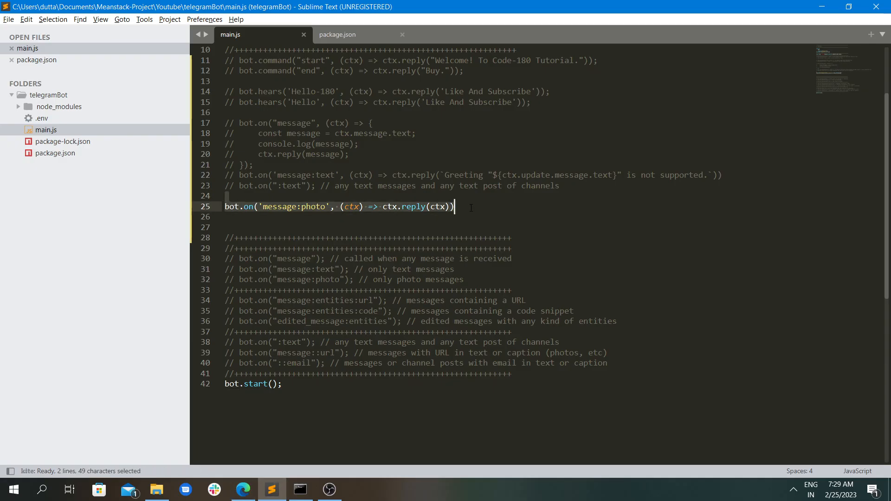
mouse_move(456, 206)
left_mouse_down()
mouse_move(224, 196)
mouse_move(225, 206)
left_mouse_up()
key("ctrl+slash")
- Uncomment the message, message:text and :text handlers on lines 17–23 and review the hears lines
left_click_drag(561, 185, 224, 122)
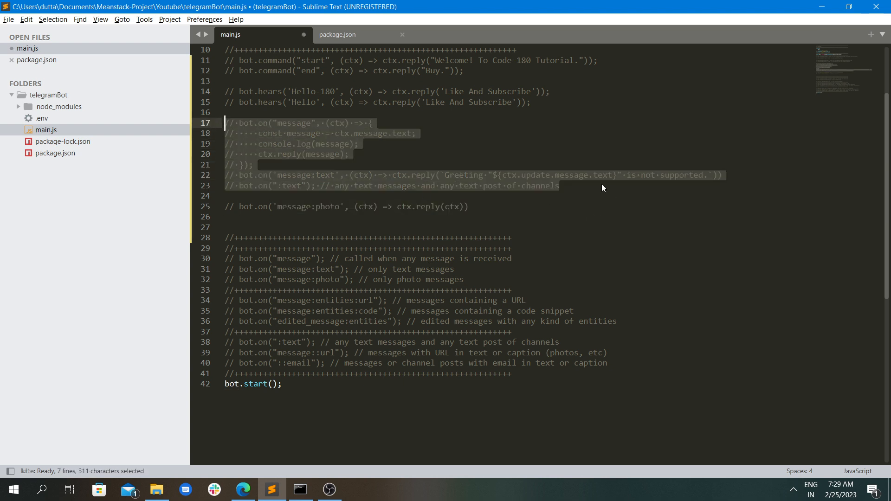
key("ctrl+slash")
left_click(536, 155)
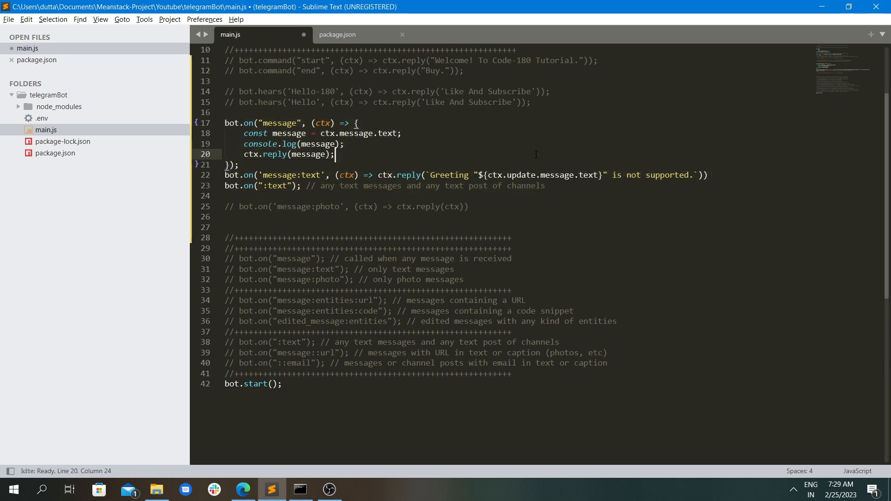
scroll(561, 137, "up", 1)
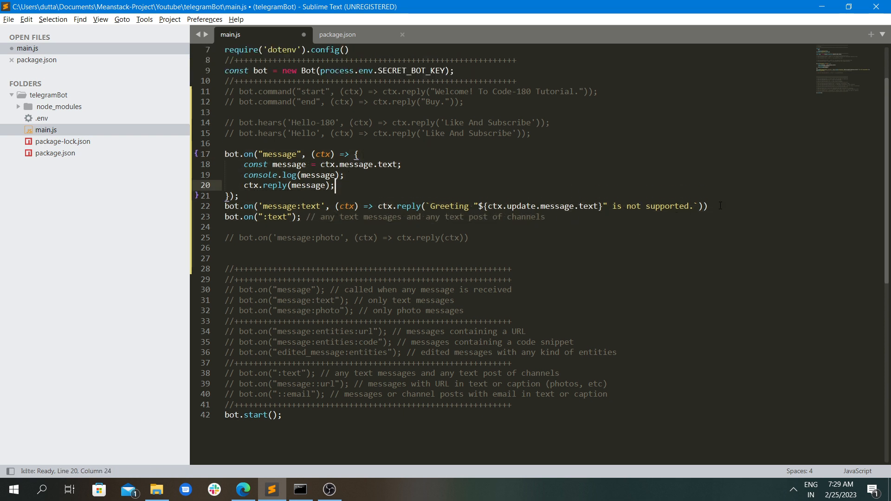
left_click_drag(707, 206, 224, 154)
left_click(490, 185)
left_click_drag(531, 132, 224, 124)
scroll(529, 217, "down", 1)
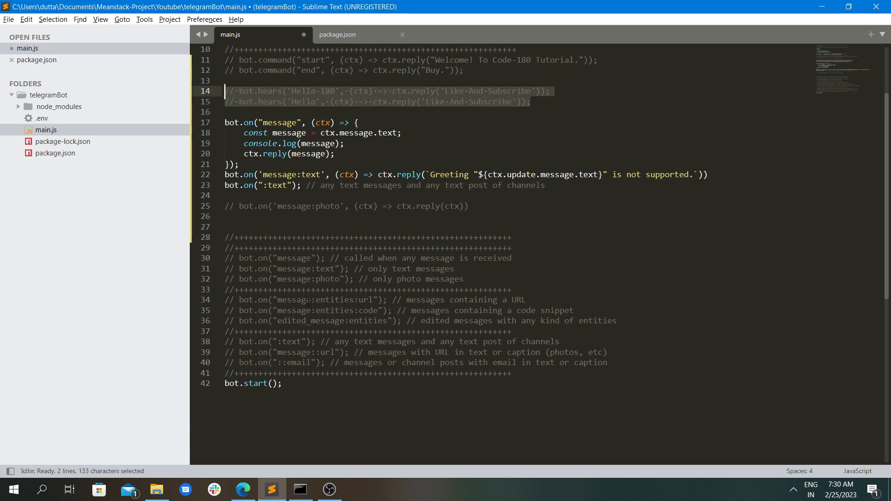
- Toggle comments on the entity filter lines 34–36 and the :text, ::url, ::email lines 38–40
left_click_drag(617, 321, 224, 300)
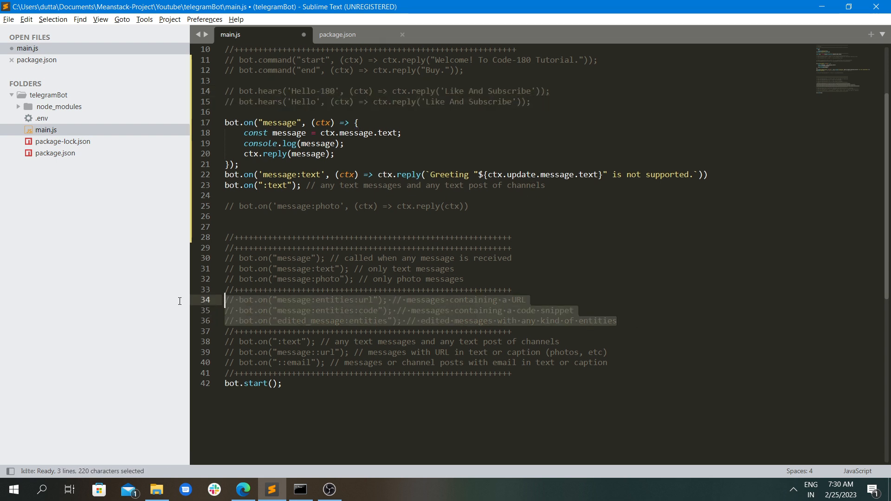
key("ctrl+slash")
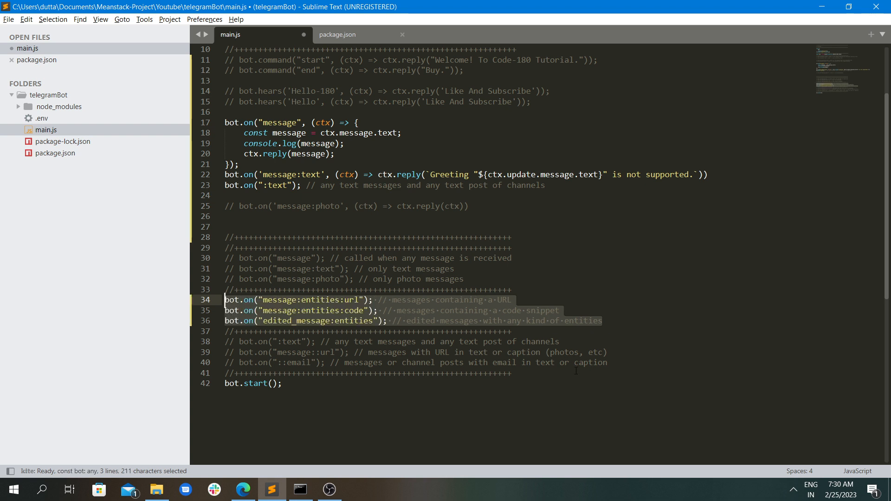
mouse_move(613, 363)
left_mouse_down()
mouse_move(225, 352)
mouse_move(190, 342)
left_mouse_up()
key("ctrl+slash")
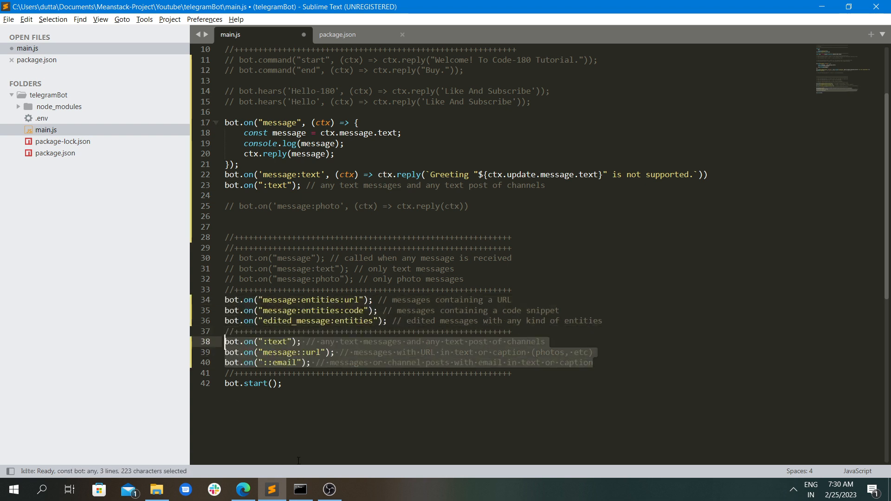
left_click(291, 385)
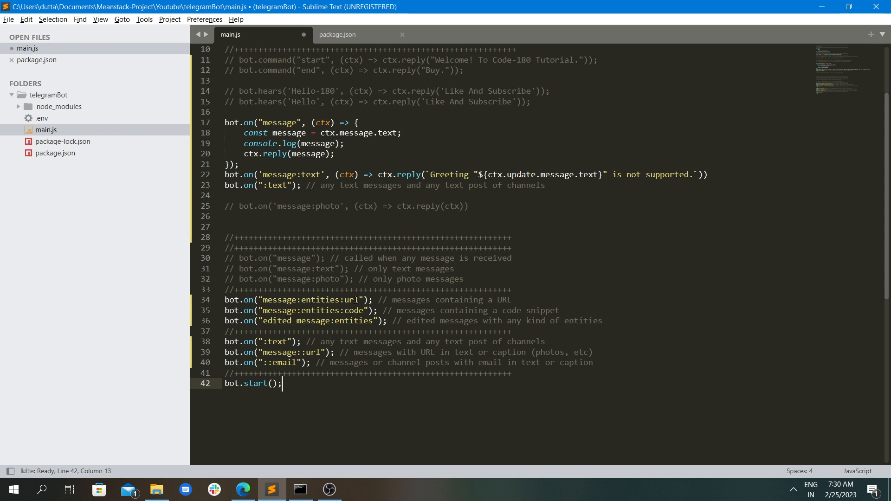
- Comment lines 34–36 and 38–40 back out and save main.js
left_click_drag(512, 301, 224, 300)
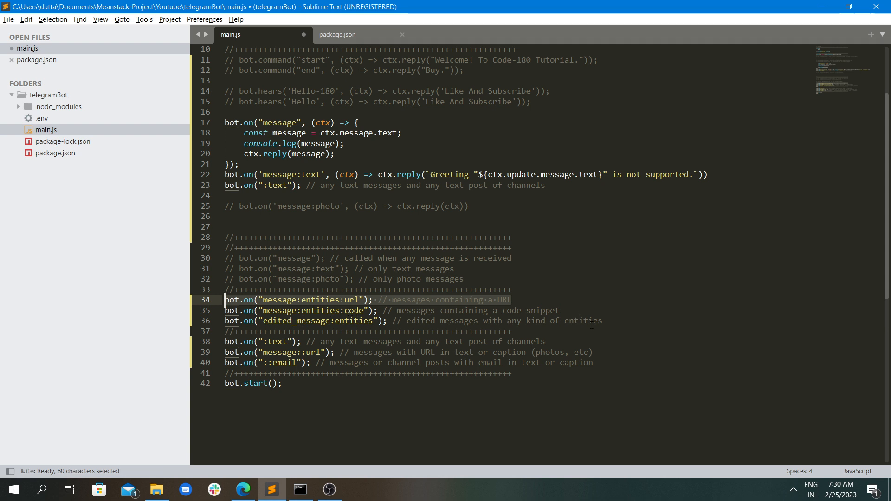
left_click_drag(604, 320, 225, 300)
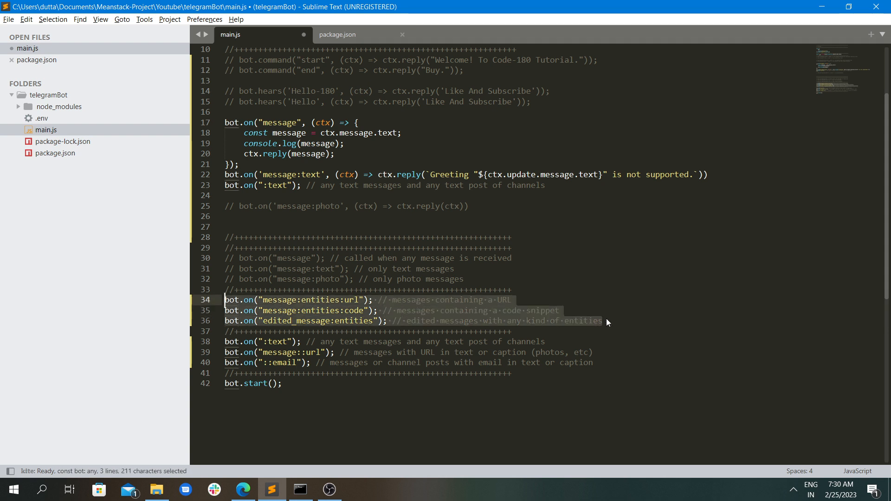
key("ctrl+slash")
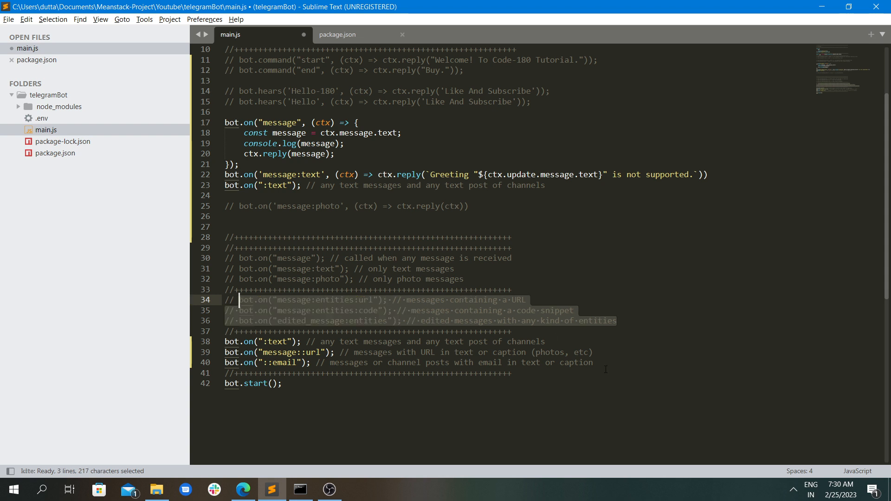
left_click_drag(595, 362, 224, 342)
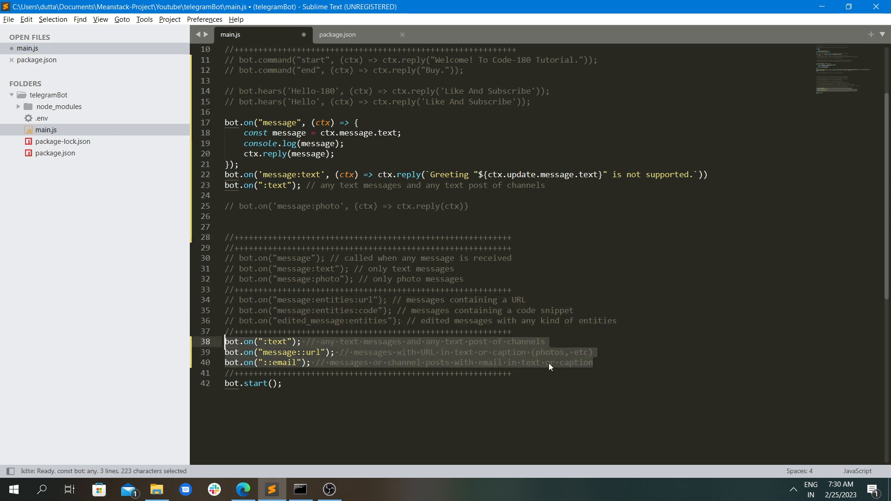
key("ctrl+slash")
key("ctrl+s")
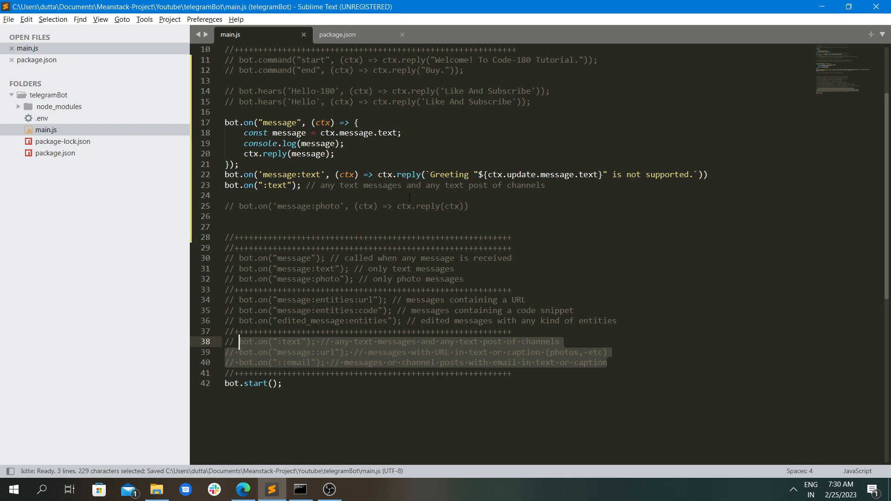
scroll(410, 198, "up", 2)
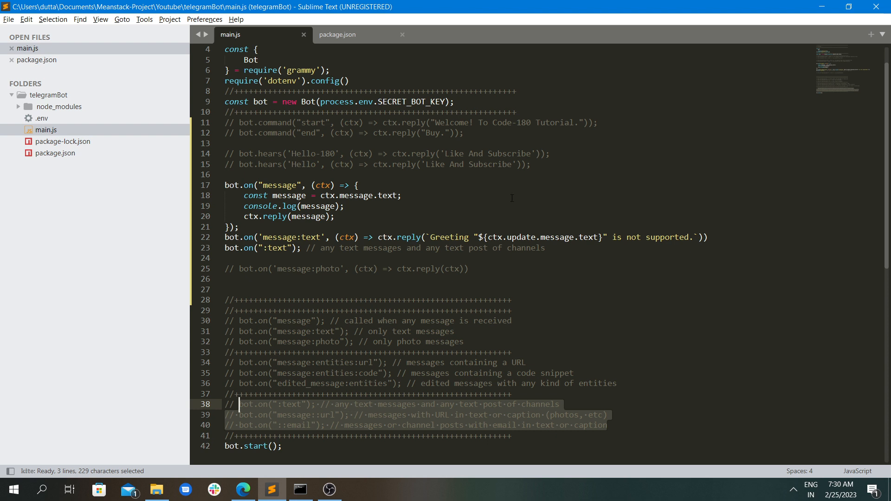
- In the grammY docs, go from Getting Started to the Sending and Receiving Messages guide via Learn
left_click(243, 489)
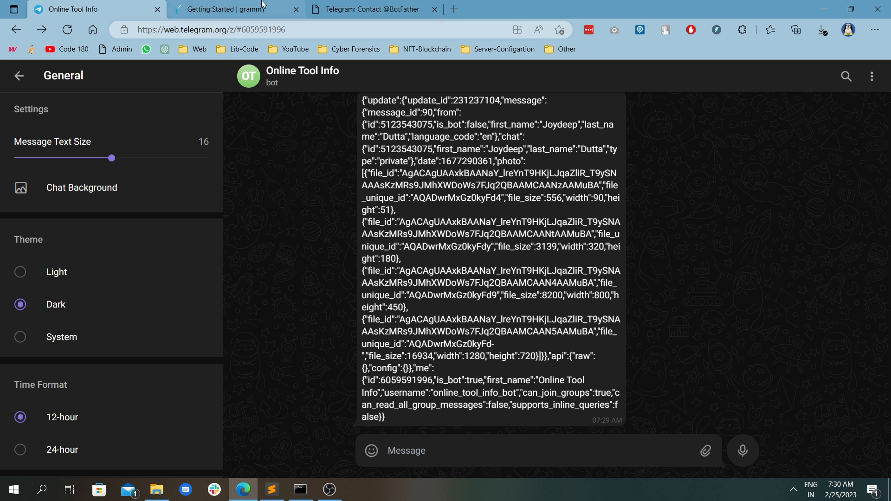
left_click(227, 9)
left_click(306, 76)
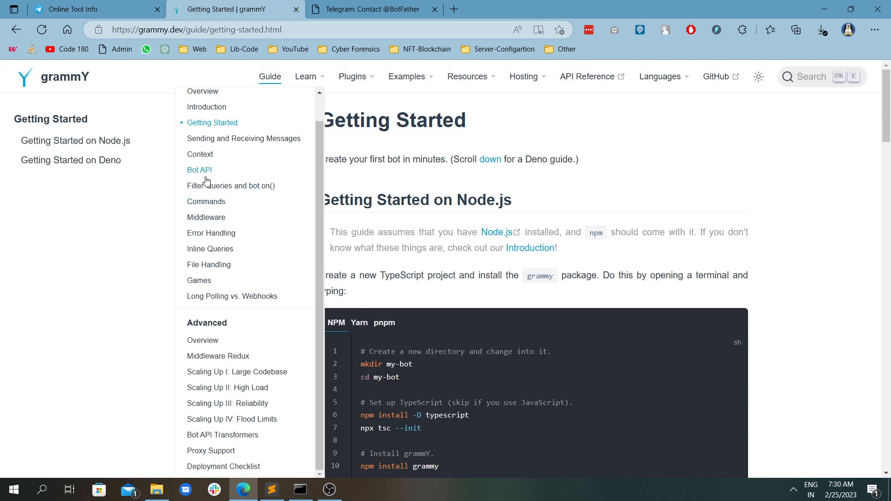
left_click(208, 140)
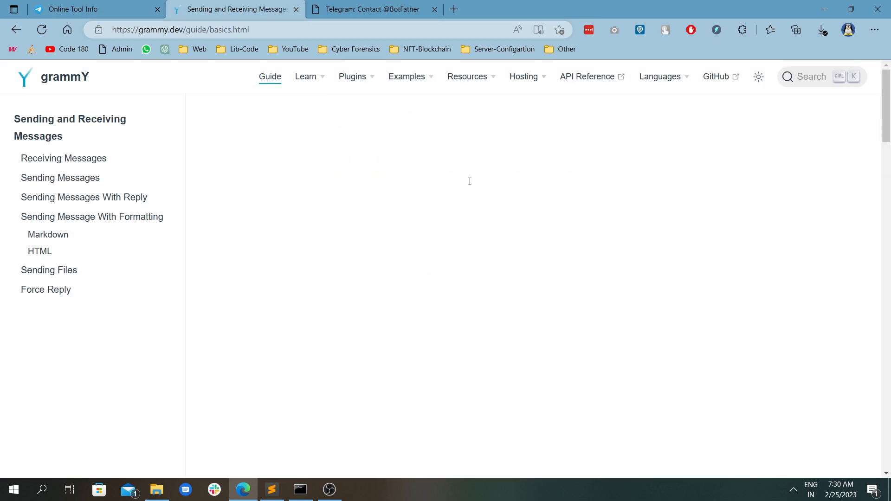
scroll(465, 188, "down", 5)
scroll(417, 244, "down", 4)
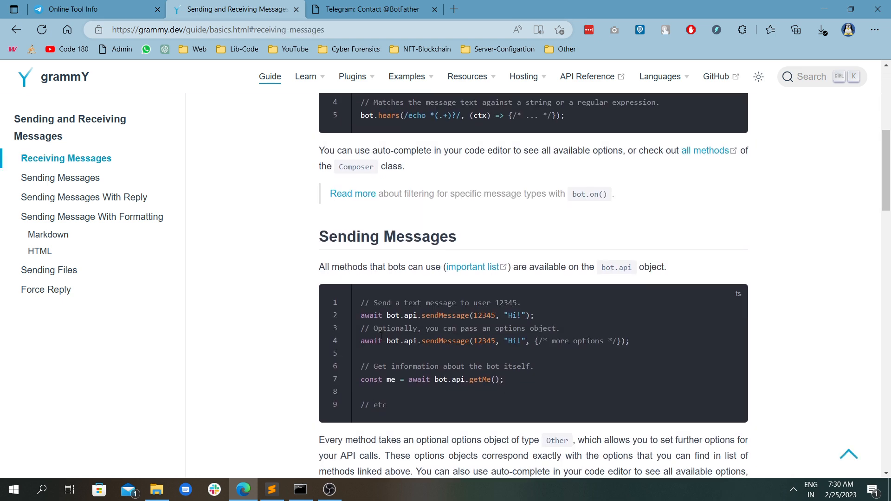
- Review the sendMessage, options and getMe example lines in the guide
mouse_move(535, 316)
left_mouse_down()
mouse_move(360, 316)
mouse_move(629, 341)
left_mouse_up()
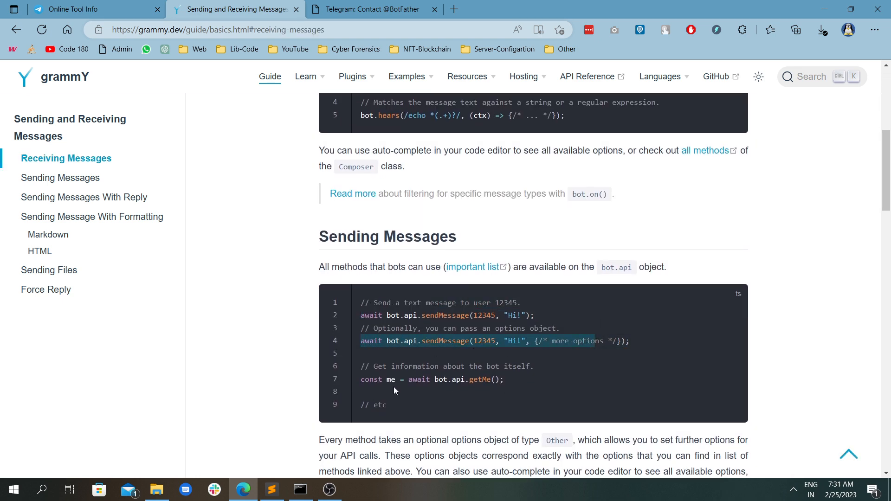
left_click_drag(361, 379, 503, 379)
scroll(487, 278, "up", 10)
scroll(418, 209, "up", 2)
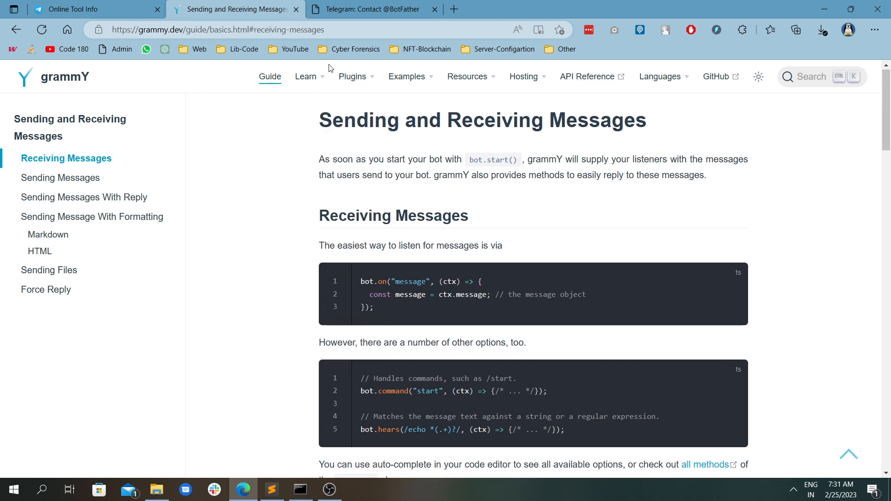
left_click(310, 77)
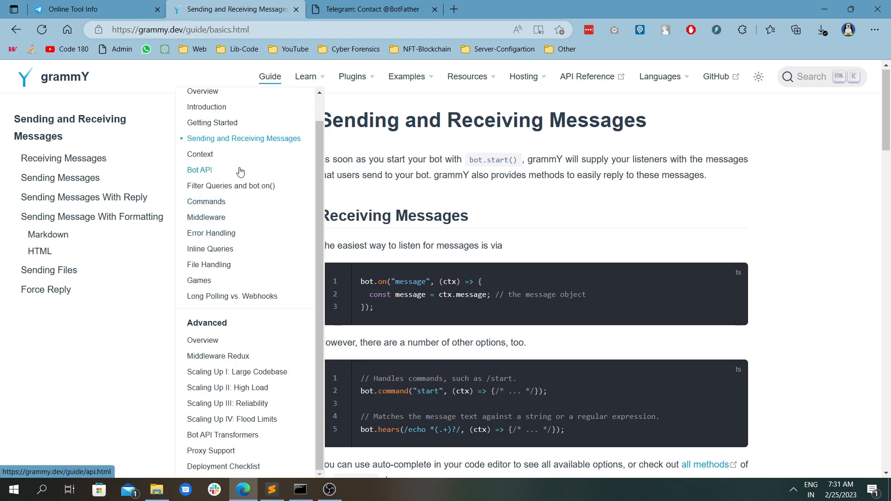
- Read the Games guide, then the Long Polling vs. Webhooks guide's How Does Long Polling Work? section
left_click(200, 280)
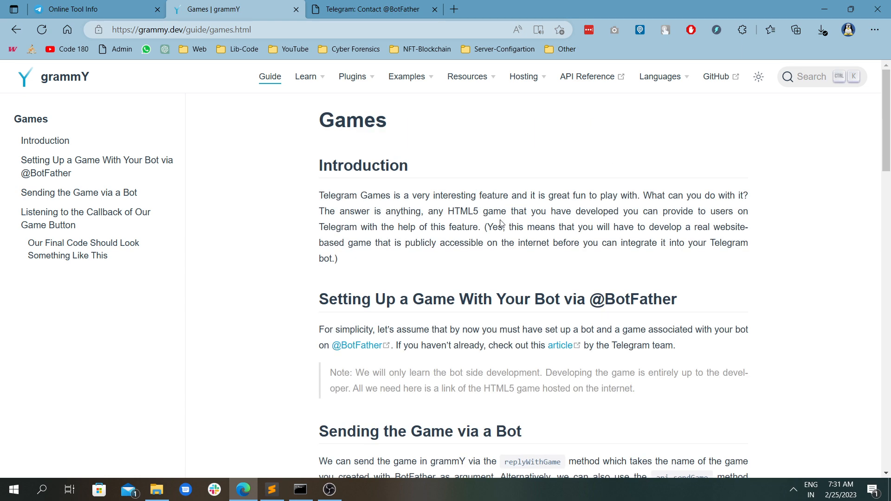
scroll(503, 224, "down", 5)
scroll(504, 225, "down", 2)
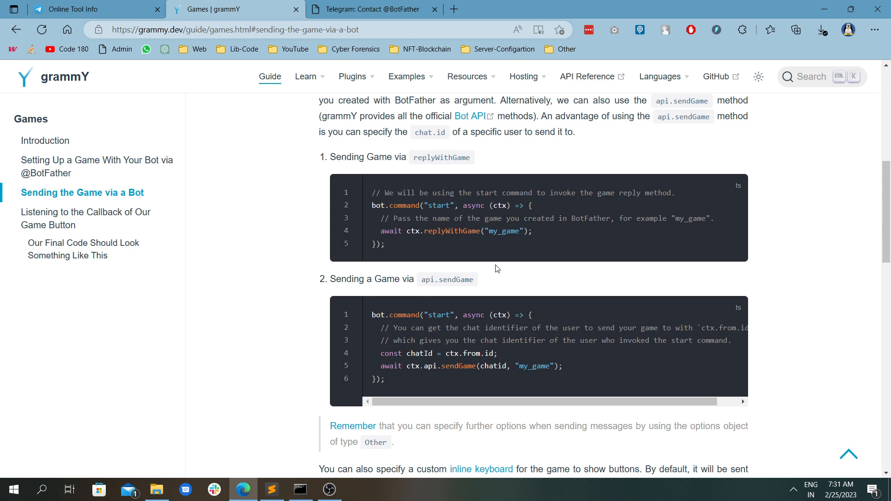
scroll(496, 268, "up", 5)
scroll(418, 208, "up", 3)
left_click(304, 76)
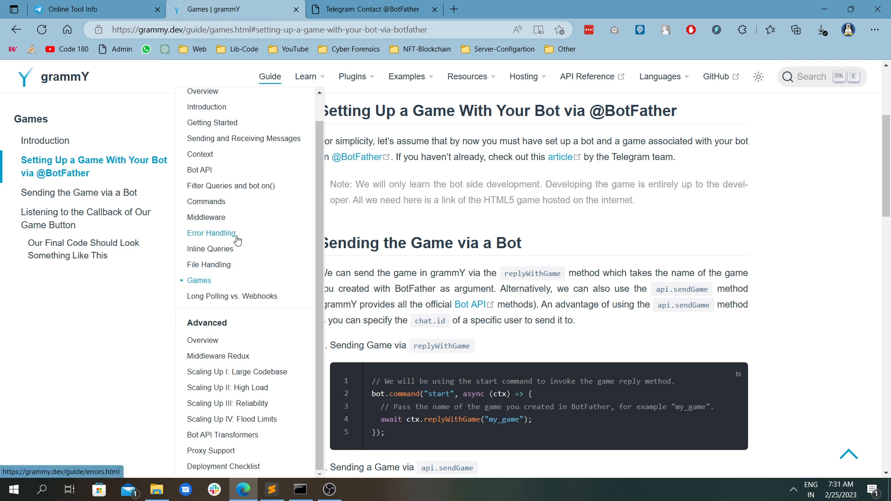
left_click(232, 296)
scroll(477, 263, "down", 4)
scroll(477, 263, "down", 4)
scroll(477, 262, "down", 4)
scroll(477, 264, "down", 1)
left_click(84, 160)
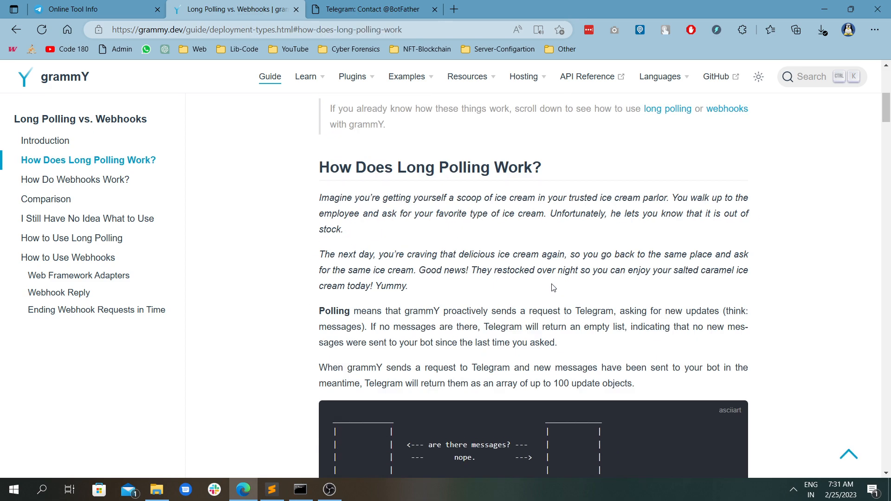
scroll(454, 217, "up", 3)
scroll(454, 218, "down", 3)
scroll(454, 218, "down", 4)
scroll(456, 219, "down", 1)
scroll(458, 221, "down", 3)
scroll(458, 221, "down", 1)
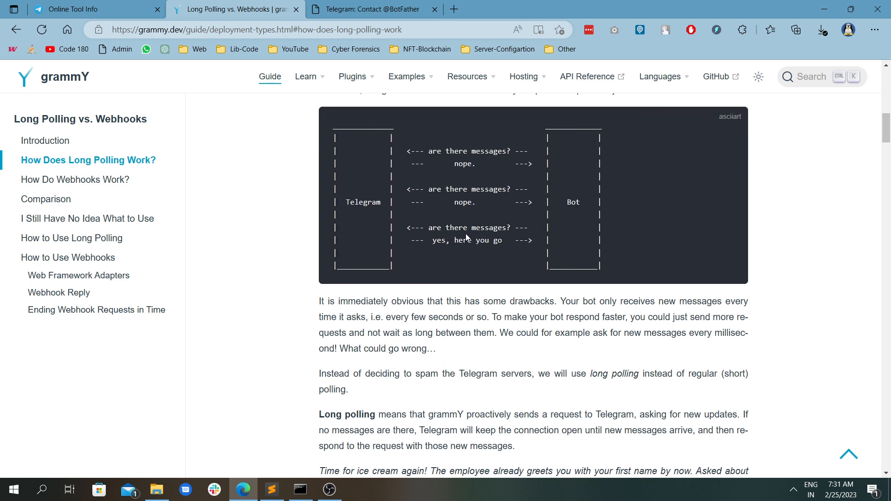
scroll(466, 264, "up", 3)
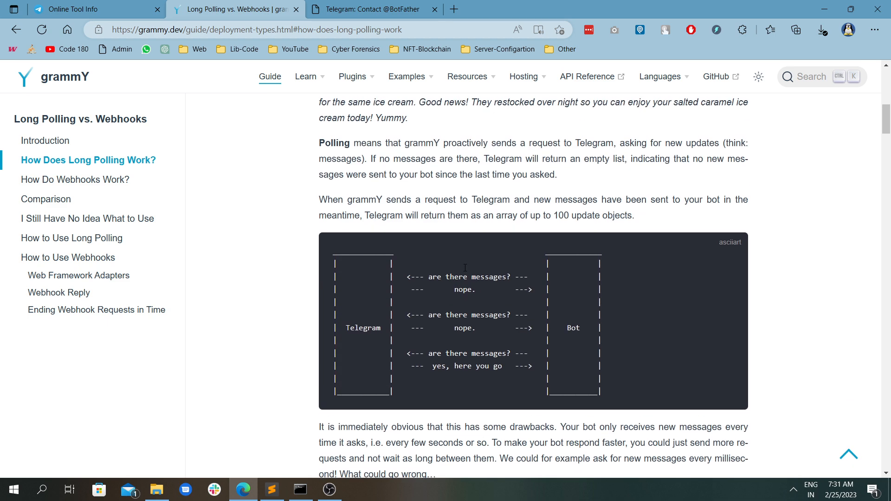
scroll(466, 263, "up", 3)
scroll(464, 271, "up", 3)
scroll(464, 271, "up", 3)
scroll(465, 271, "up", 3)
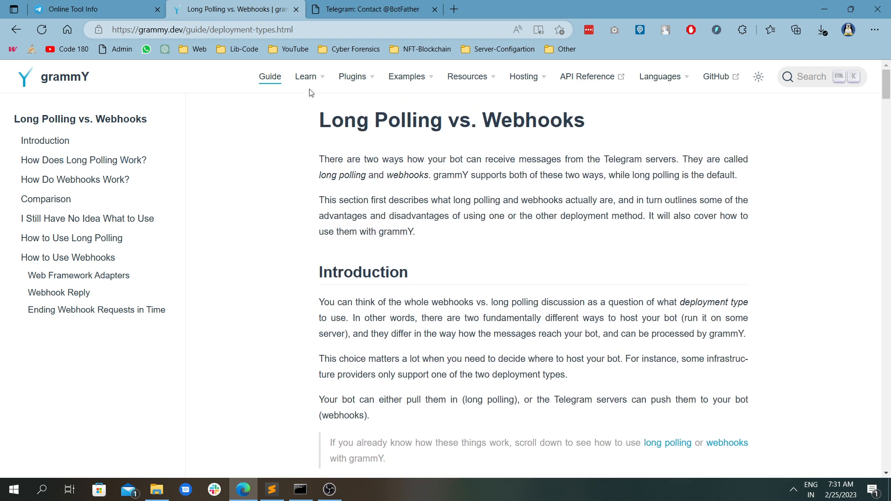
mouse_move(306, 77)
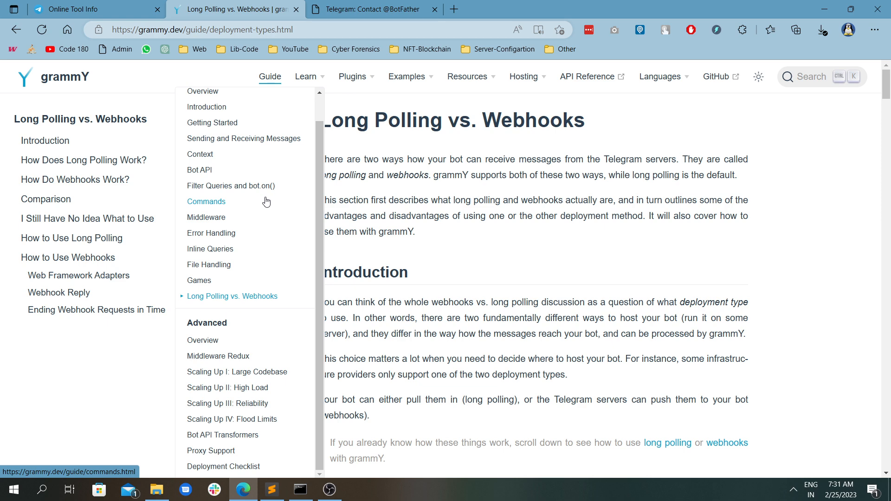
scroll(266, 202, "up", 1)
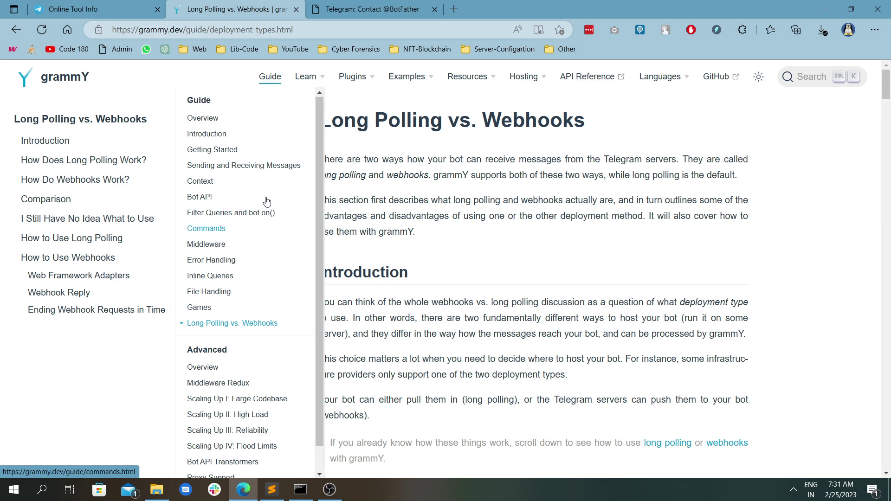
- Read the Context guide's Available Information and Shortcuts sections
left_click(209, 182)
scroll(512, 278, "down", 3)
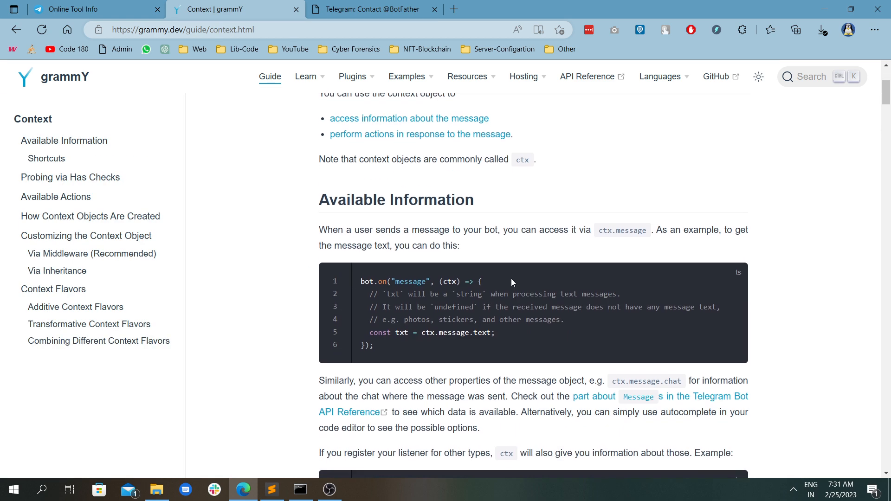
scroll(480, 250, "down", 2)
scroll(453, 229, "down", 2)
scroll(452, 214, "down", 3)
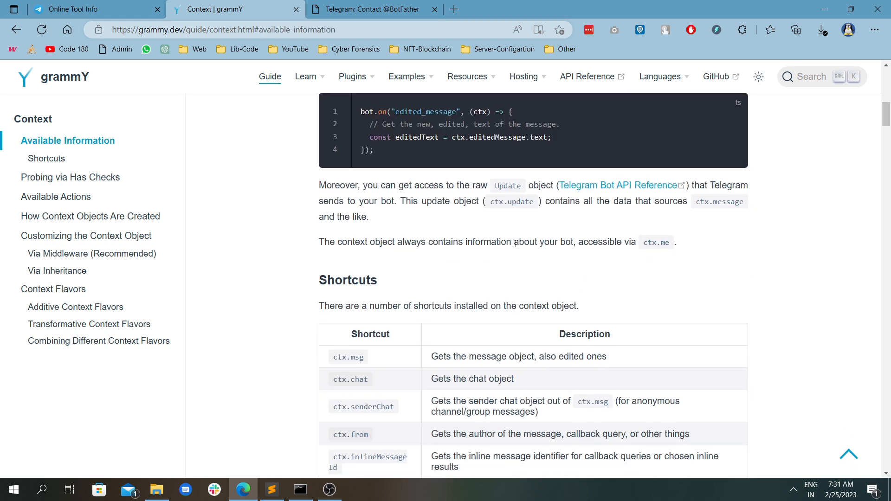
scroll(418, 209, "down", 2)
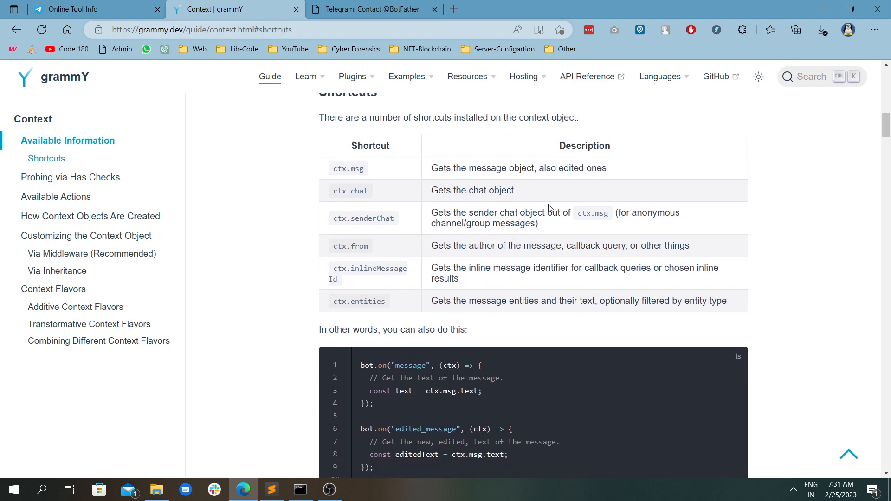
scroll(535, 316, "down", 2)
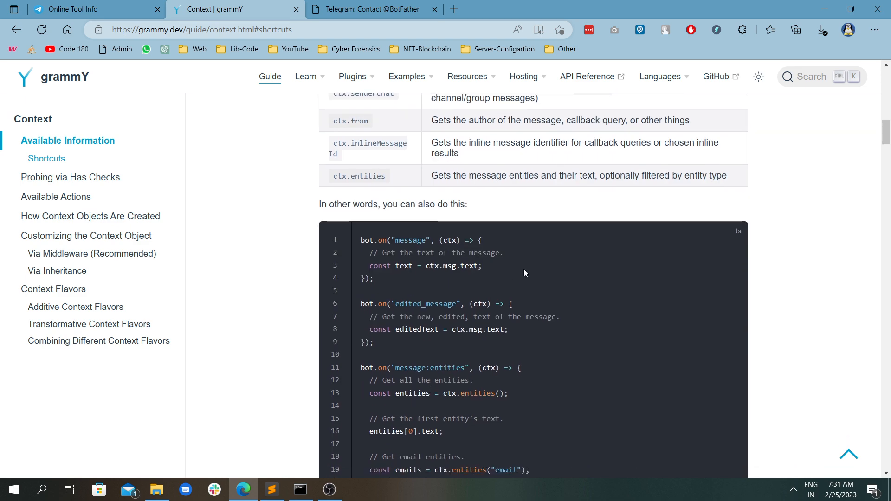
scroll(524, 269, "down", 1)
scroll(456, 285, "down", 2)
scroll(456, 285, "down", 2)
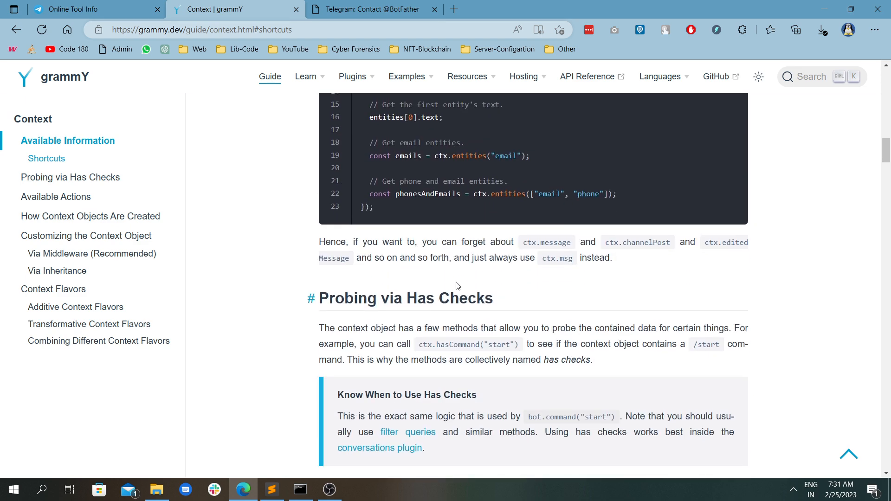
scroll(456, 285, "down", 2)
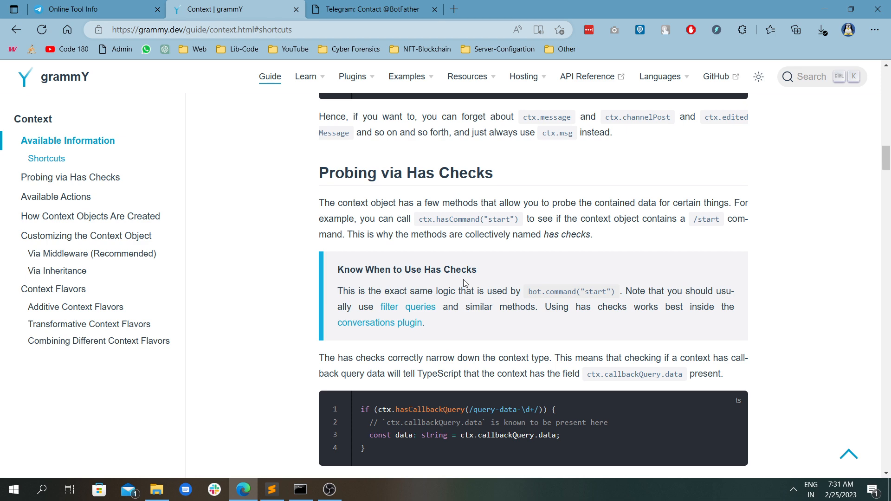
scroll(463, 279, "up", 4)
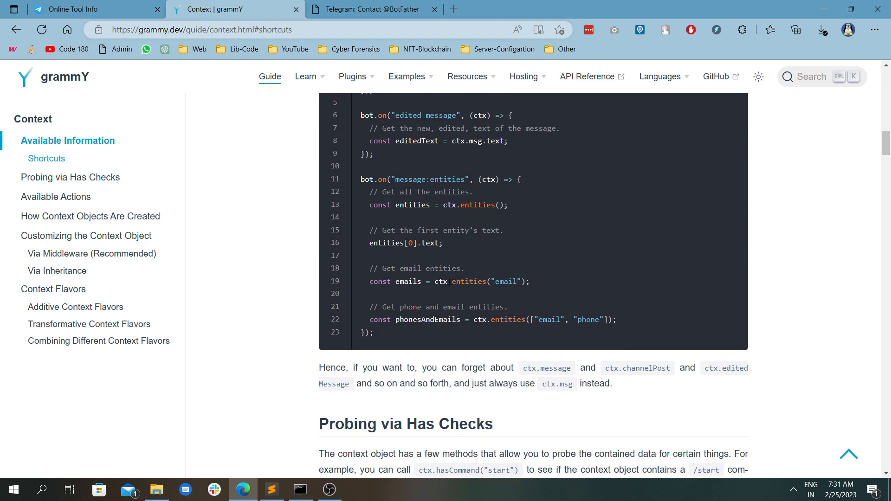
scroll(448, 282, "up", 4)
scroll(448, 282, "up", 4)
scroll(448, 282, "down", 2)
scroll(448, 282, "up", 3)
scroll(448, 281, "up", 3)
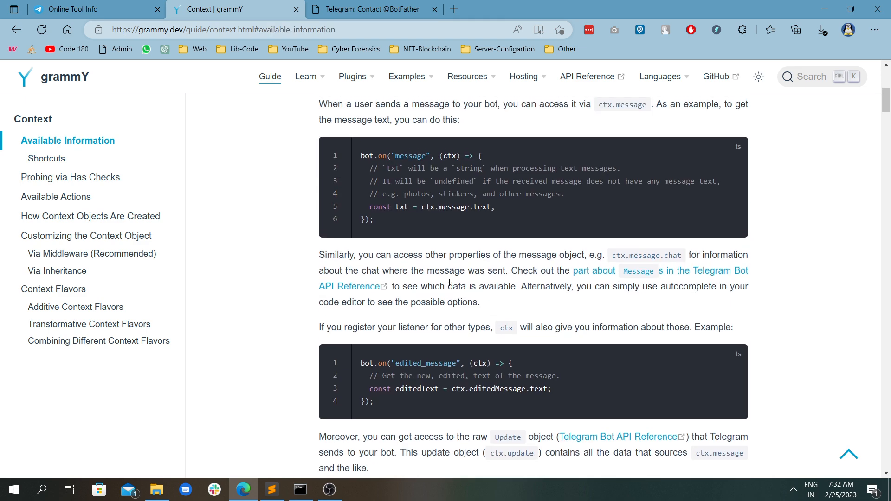
scroll(448, 282, "up", 3)
scroll(448, 284, "up", 4)
scroll(448, 284, "up", 1)
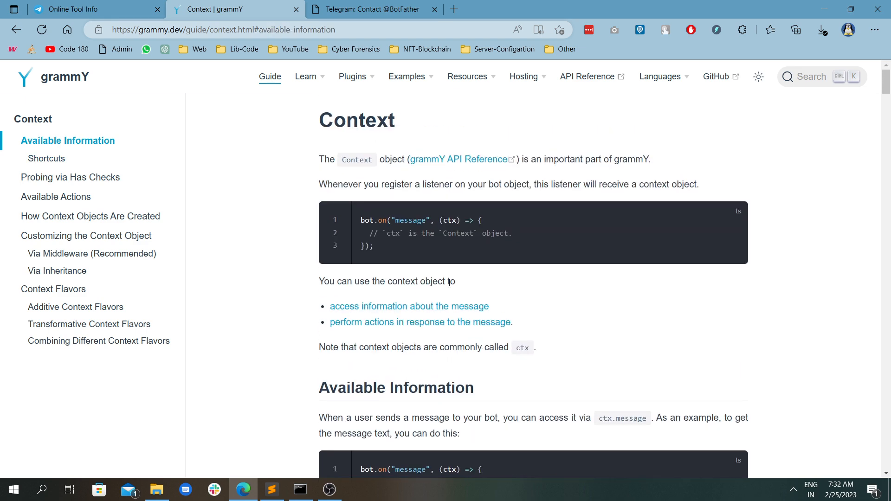